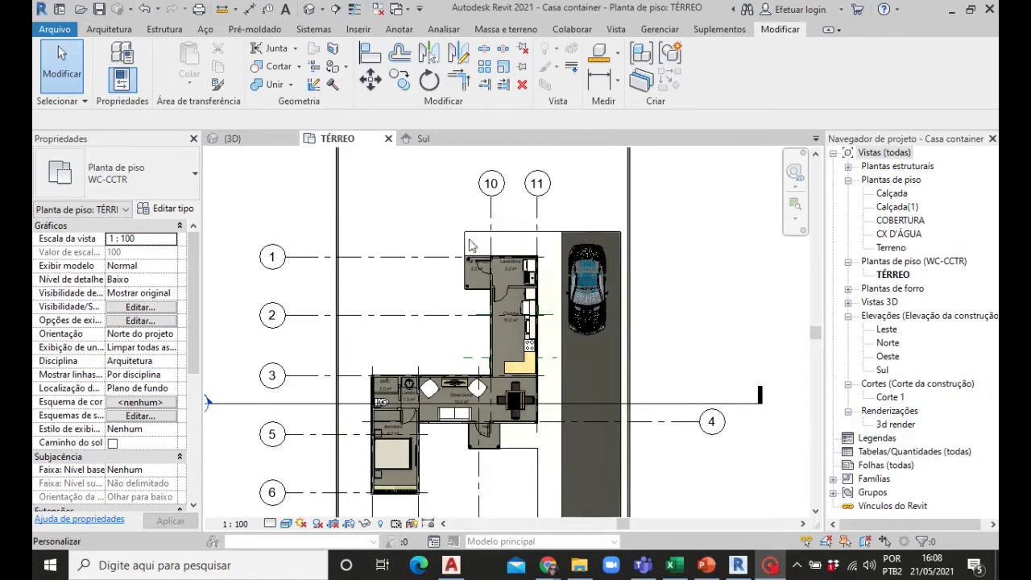
Start the Ambiente room tool on TÉRREO with a 4.0000 offset, then read the Separador de ambiente tooltip
scroll(501, 258, up, 1)
scroll(501, 258, up, 3)
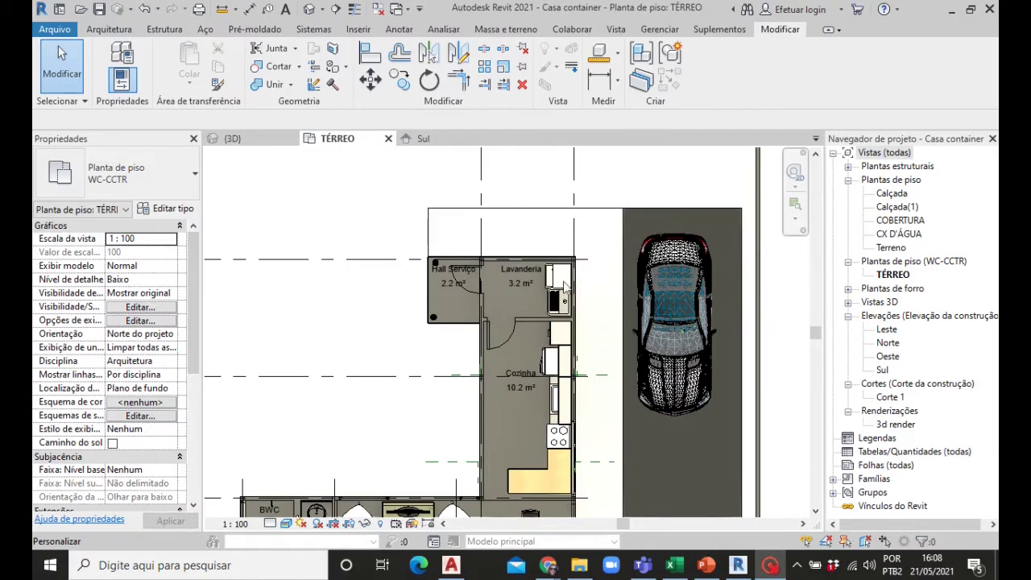
scroll(513, 281, up, 2)
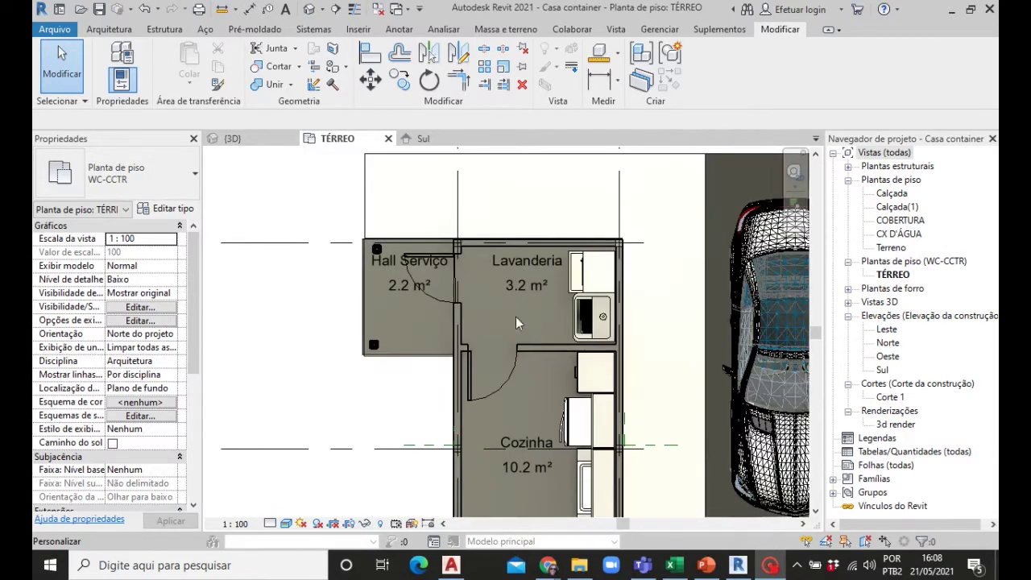
scroll(477, 285, down, 2)
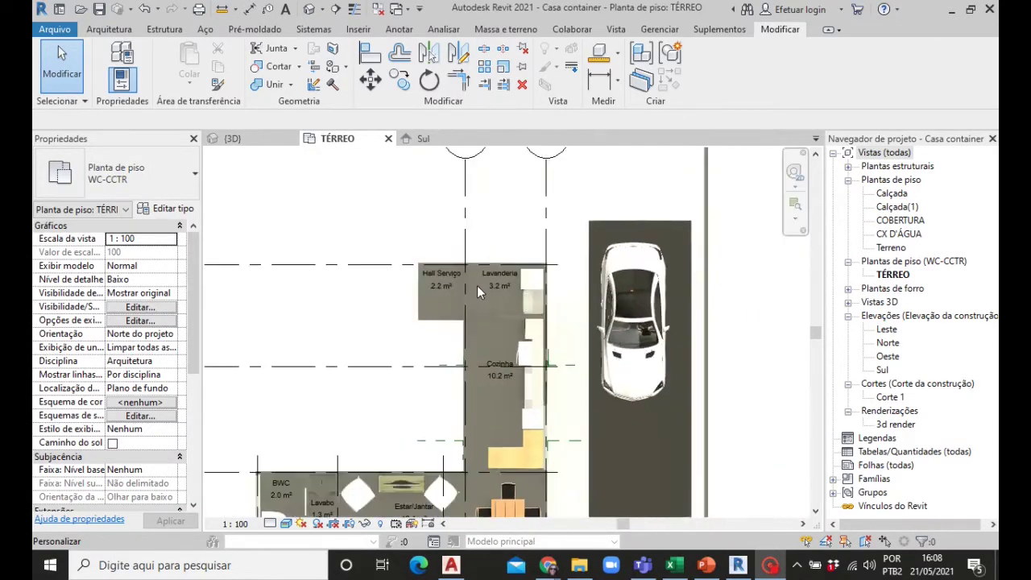
scroll(486, 289, down, 2)
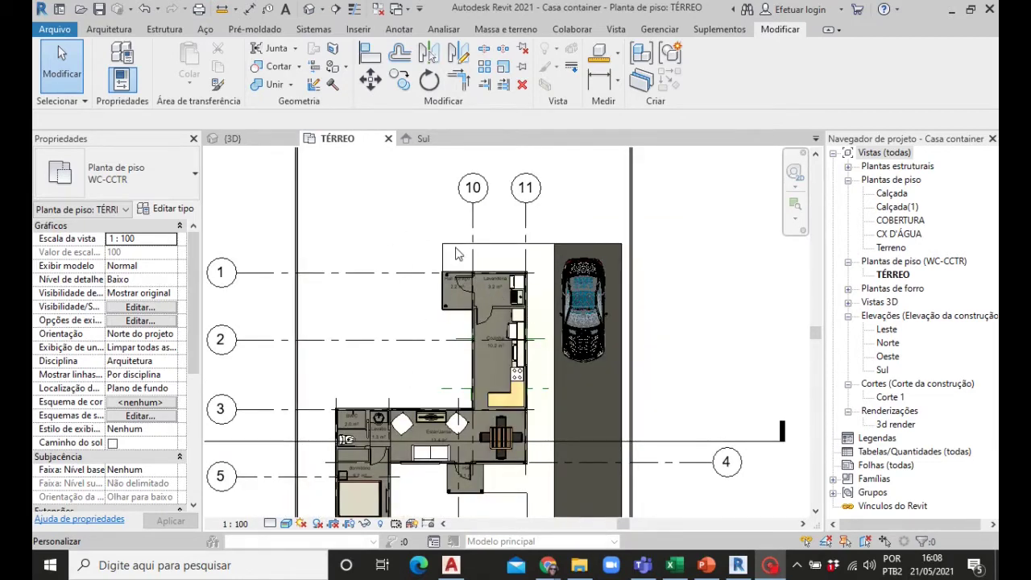
scroll(456, 254, up, 2)
scroll(456, 297, up, 1)
scroll(491, 318, up, 1)
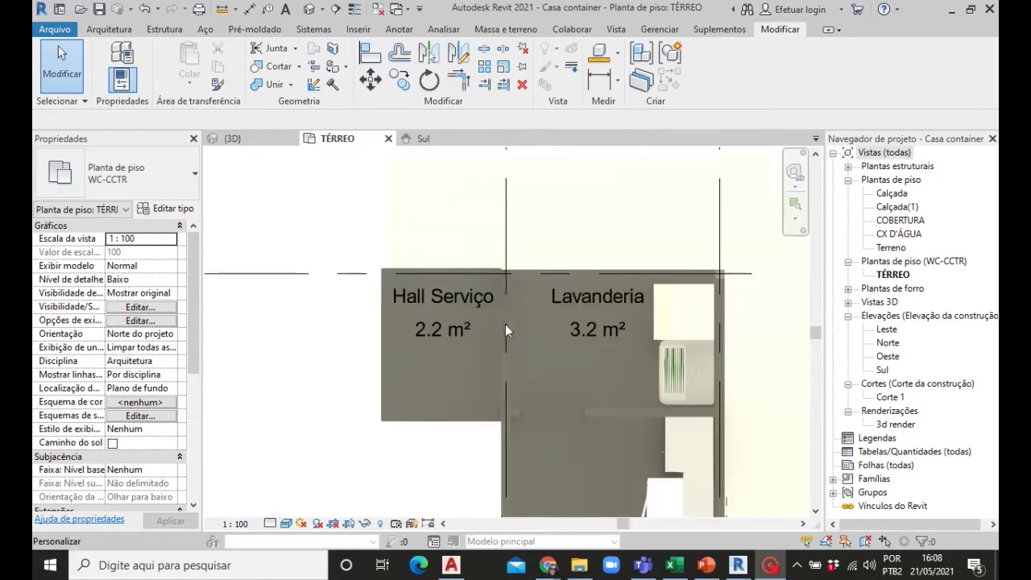
scroll(418, 330, up, 1)
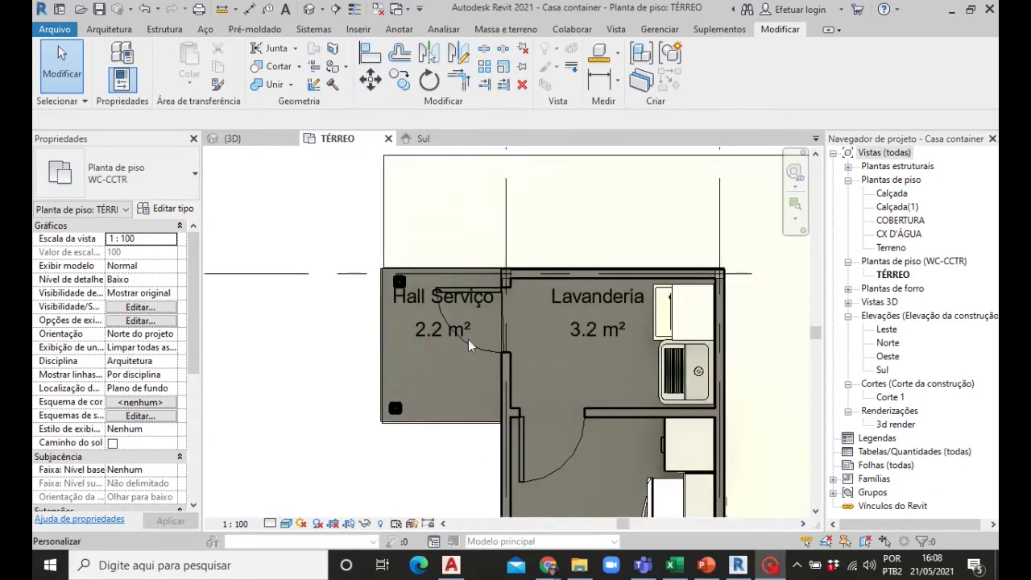
scroll(523, 326, down, 2)
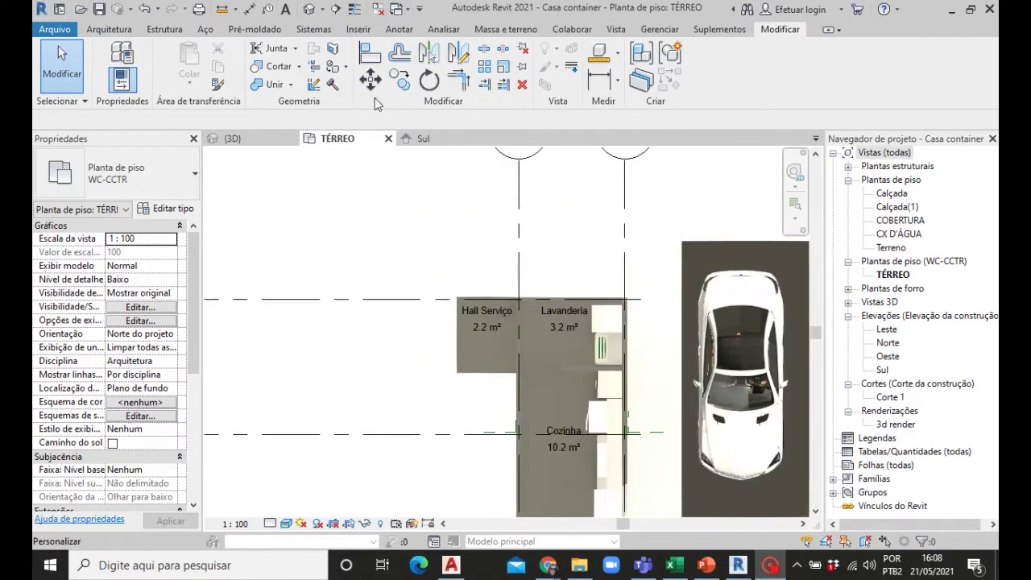
click(121, 31)
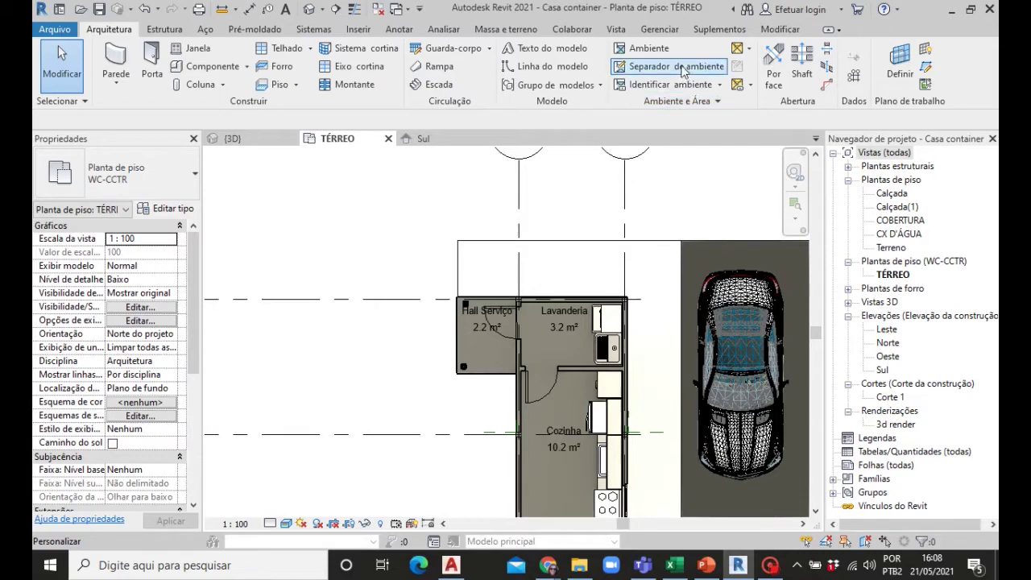
click(649, 50)
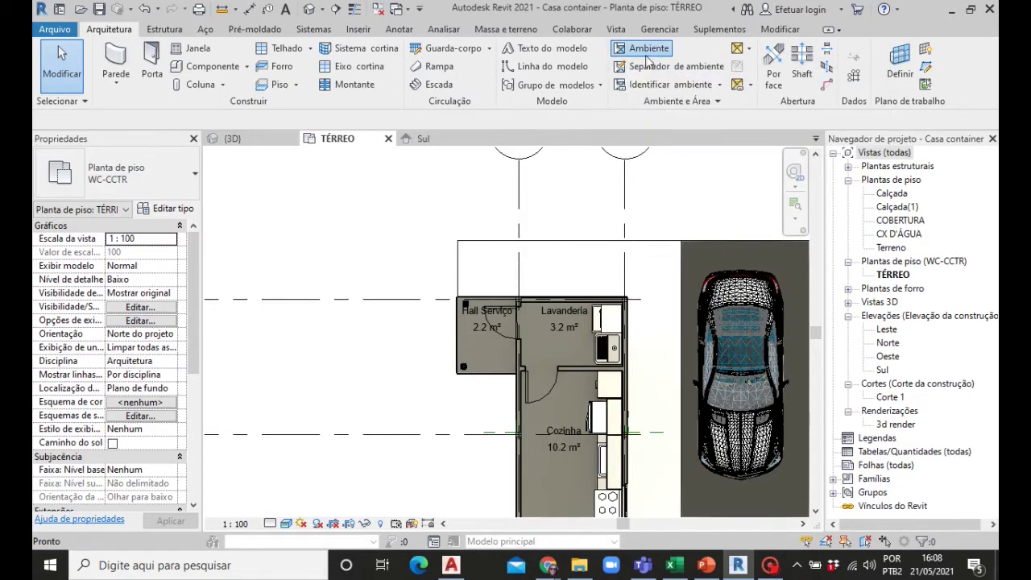
scroll(475, 182, down, 4)
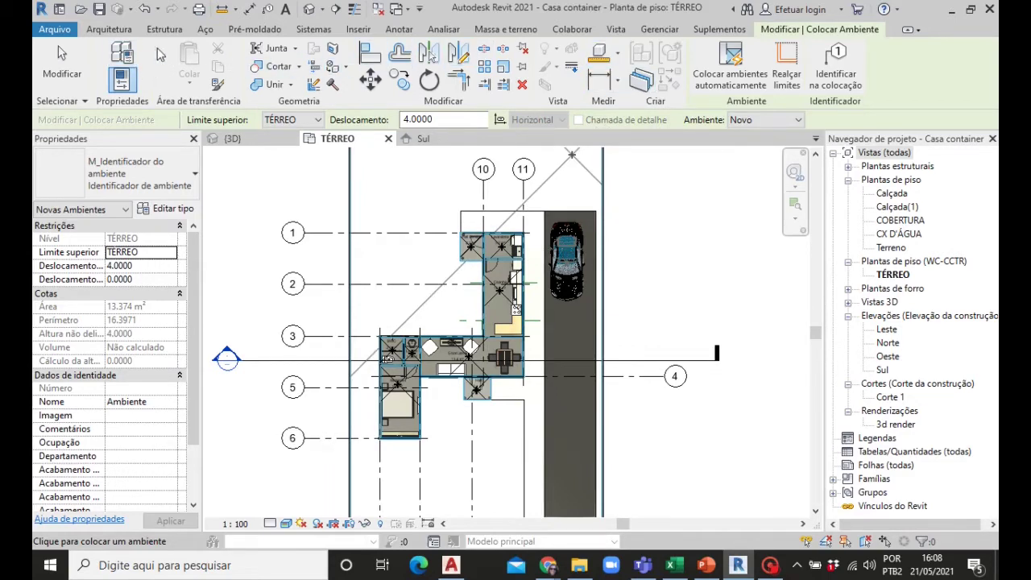
click(108, 29)
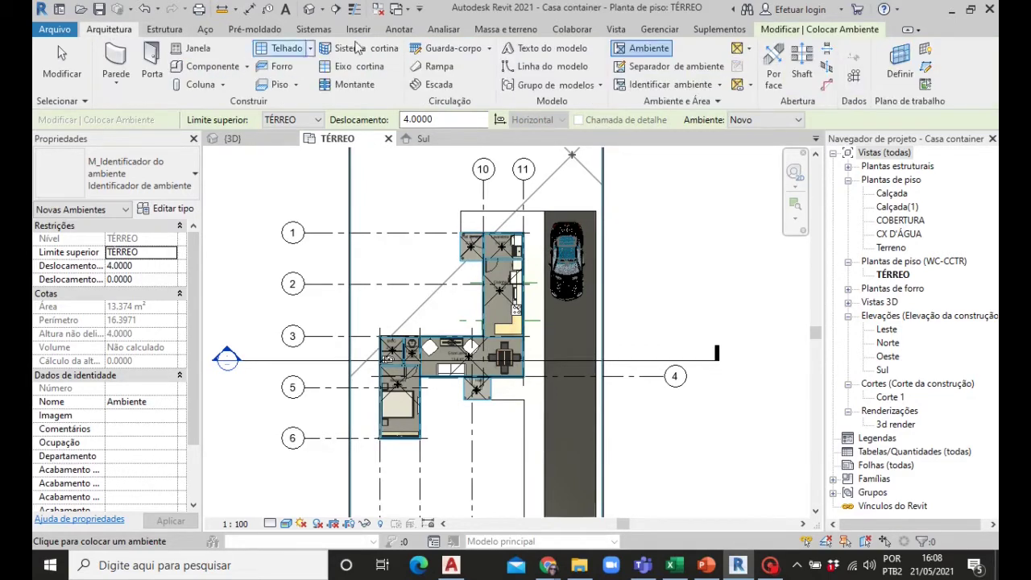
Sketch separation lines from the wall top across the Hall Serviço and down to its lower-left corner
click(659, 67)
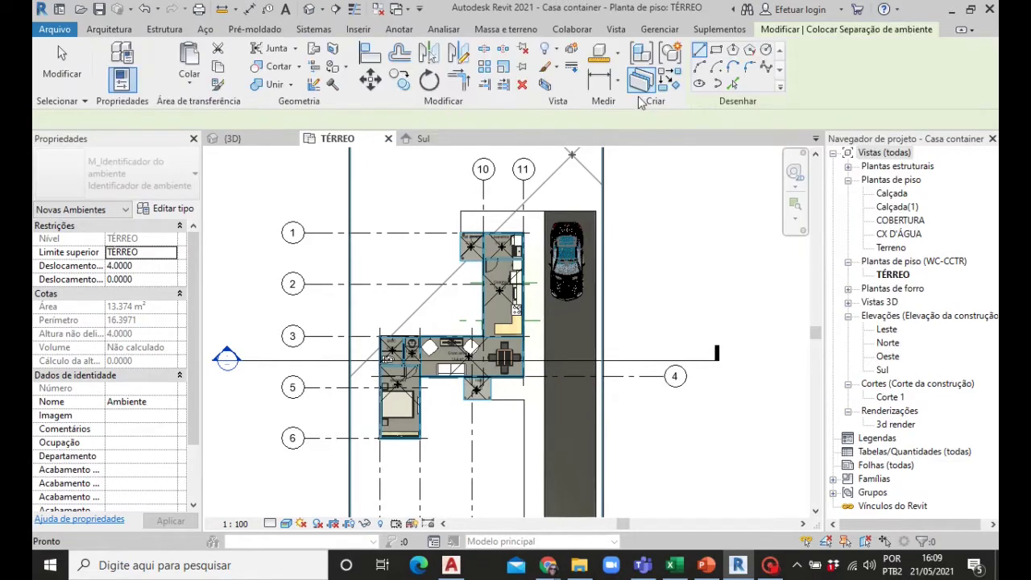
scroll(508, 278, up, 2)
scroll(507, 278, up, 2)
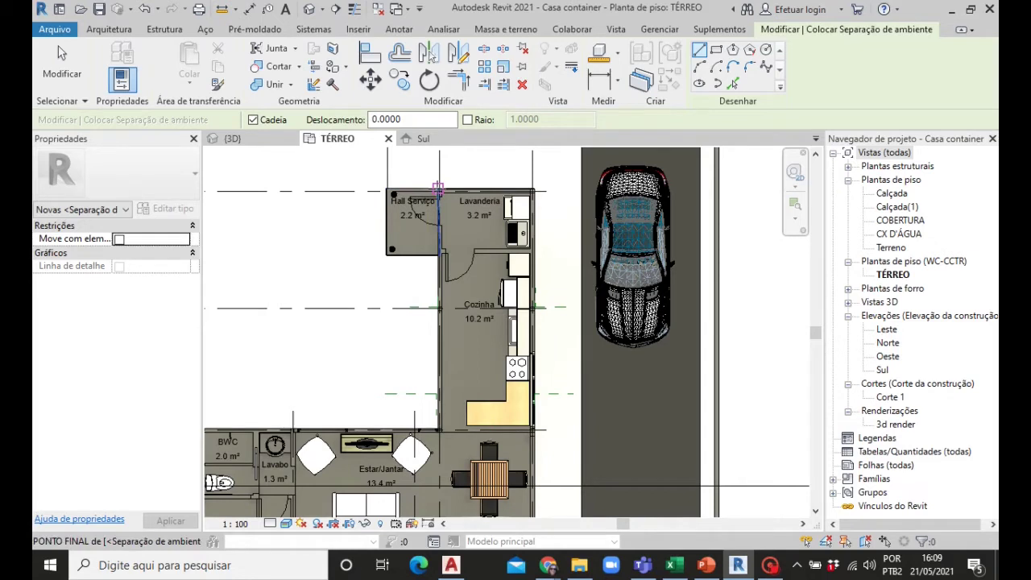
click(437, 187)
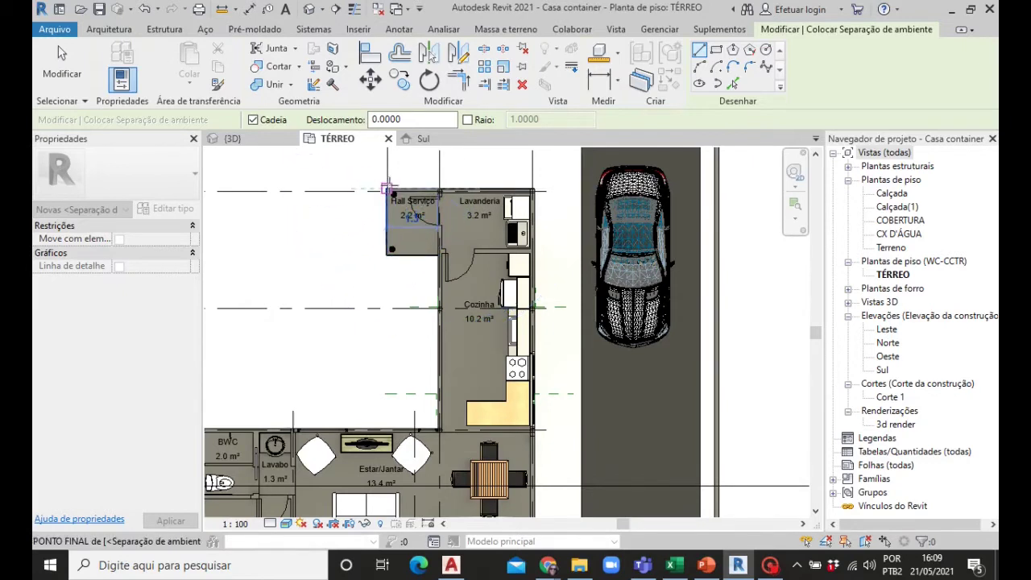
click(385, 188)
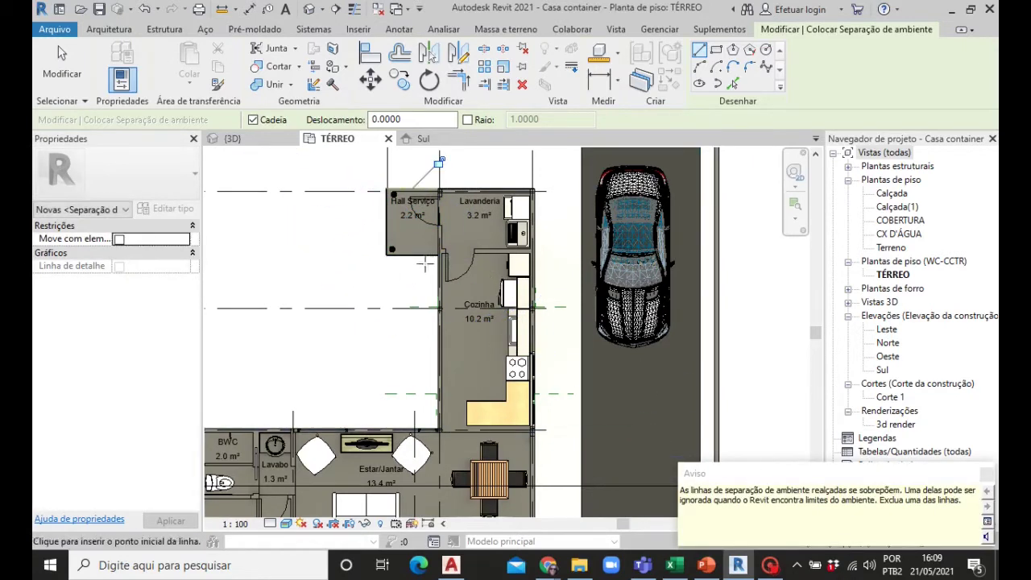
click(387, 252)
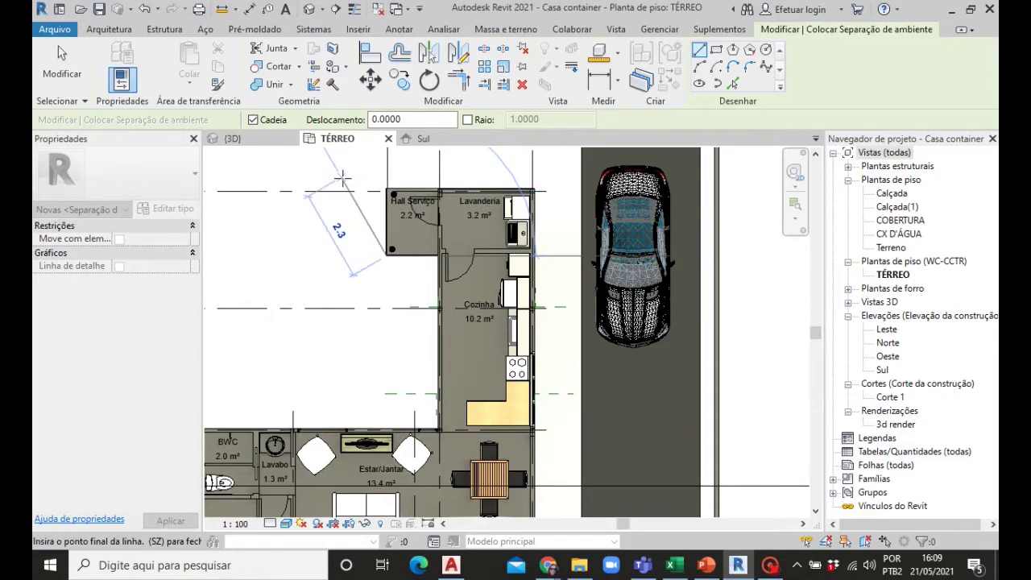
key(Escape)
key(Escape)
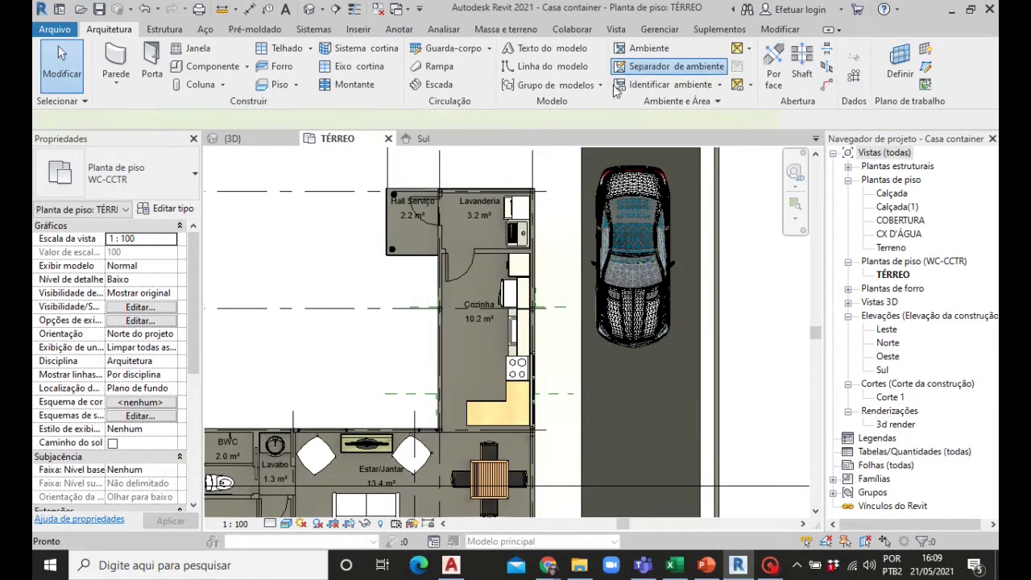
Draw a room separation line running along the kitchen wall
click(641, 70)
click(439, 264)
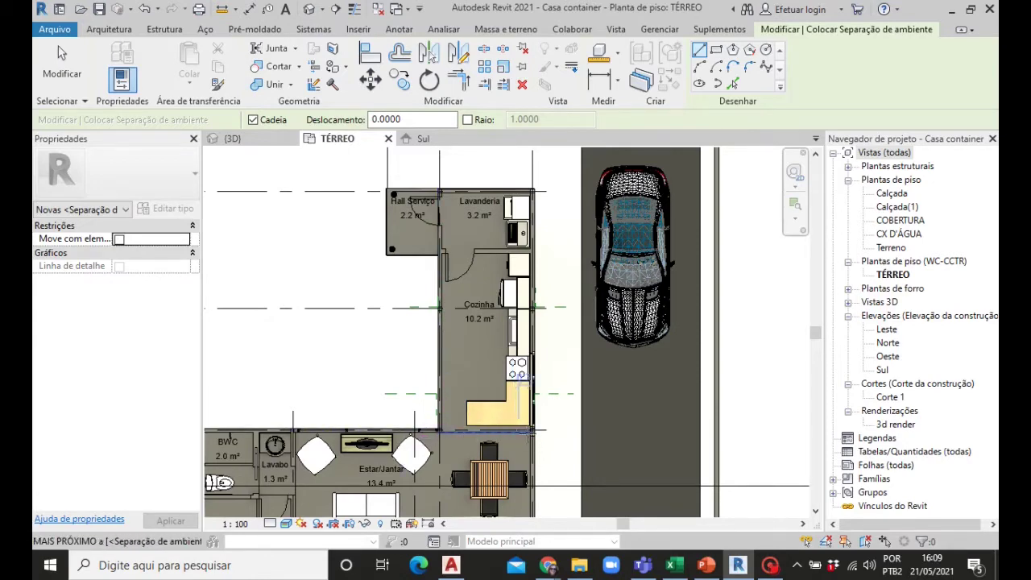
click(546, 430)
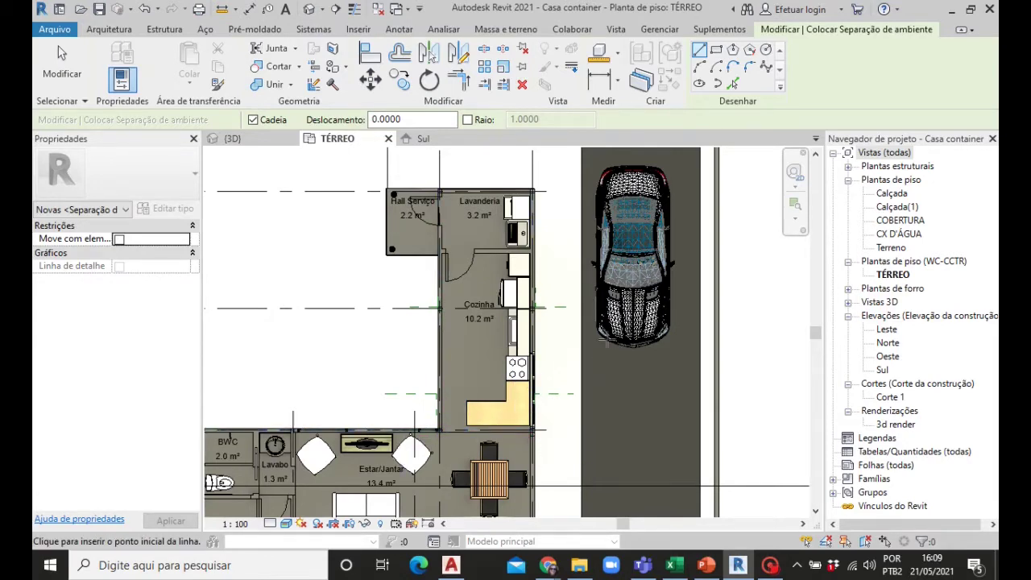
scroll(608, 338, down, 2)
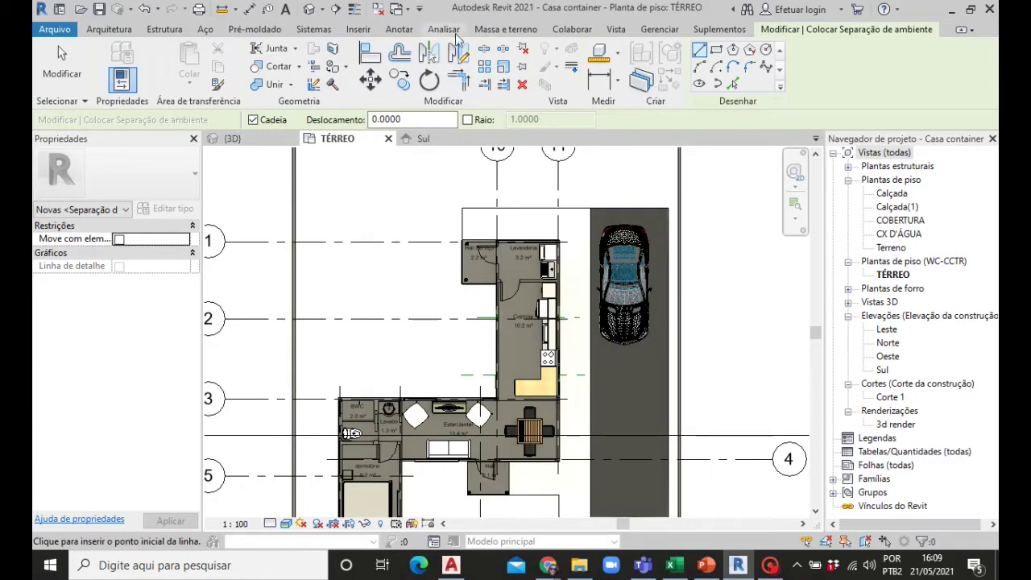
Begin a separator between Lavabo and Estar/Jantar, cancel it, and reframe the view on BWC and Lavabo
click(121, 31)
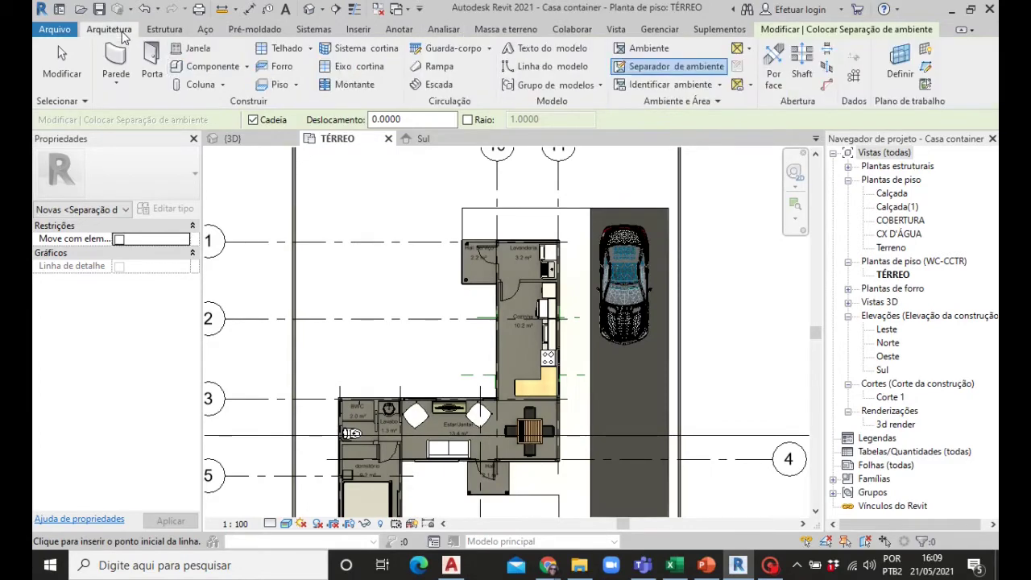
click(659, 66)
scroll(431, 464, up, 2)
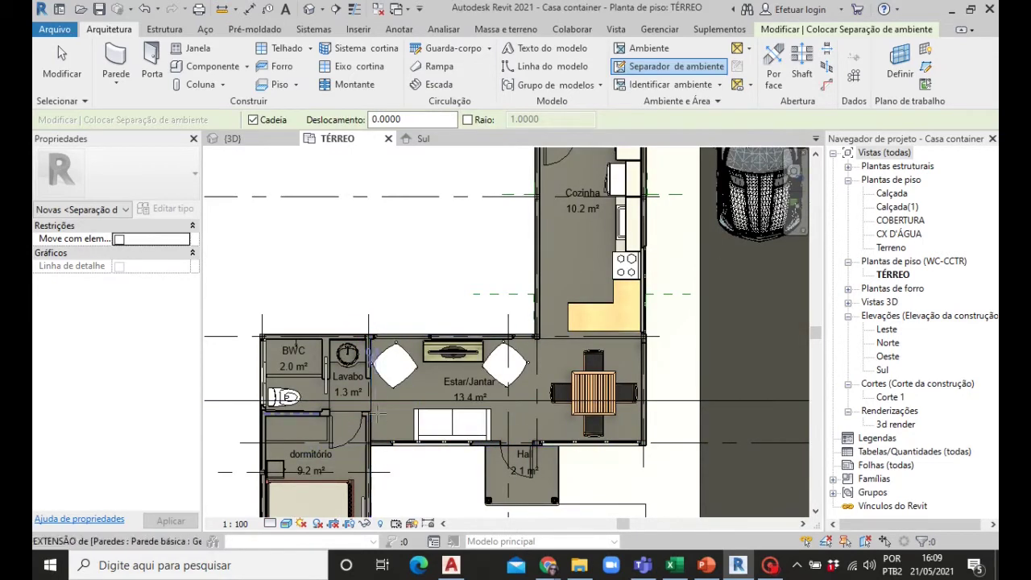
click(368, 441)
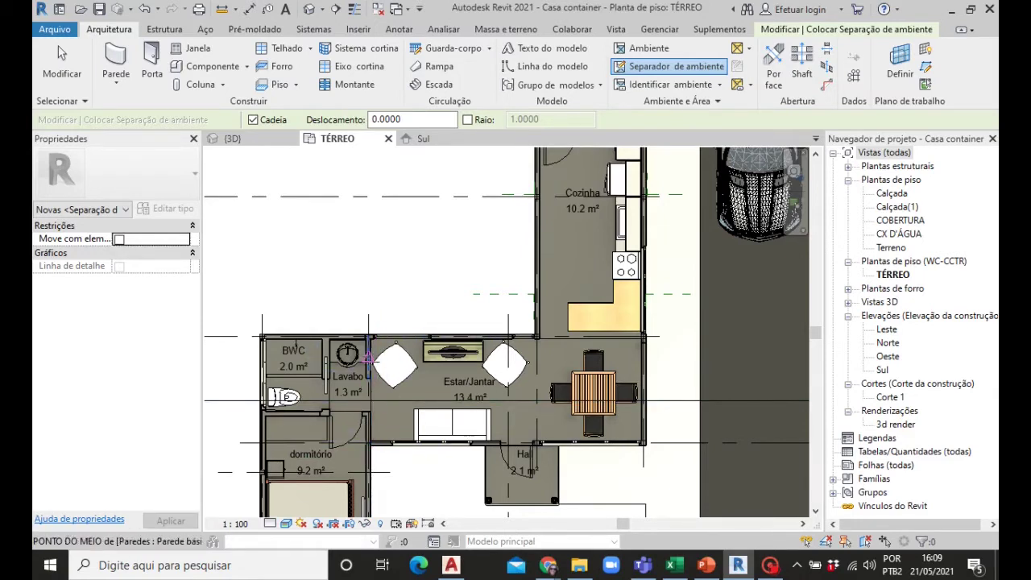
scroll(380, 425, up, 2)
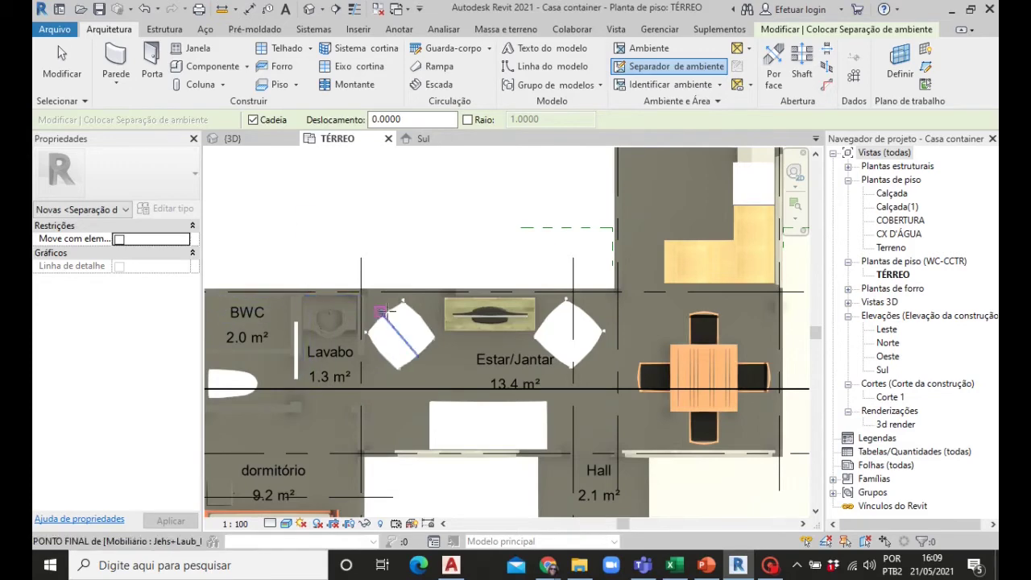
key(Escape)
scroll(475, 272, down, 2)
scroll(339, 348, up, 2)
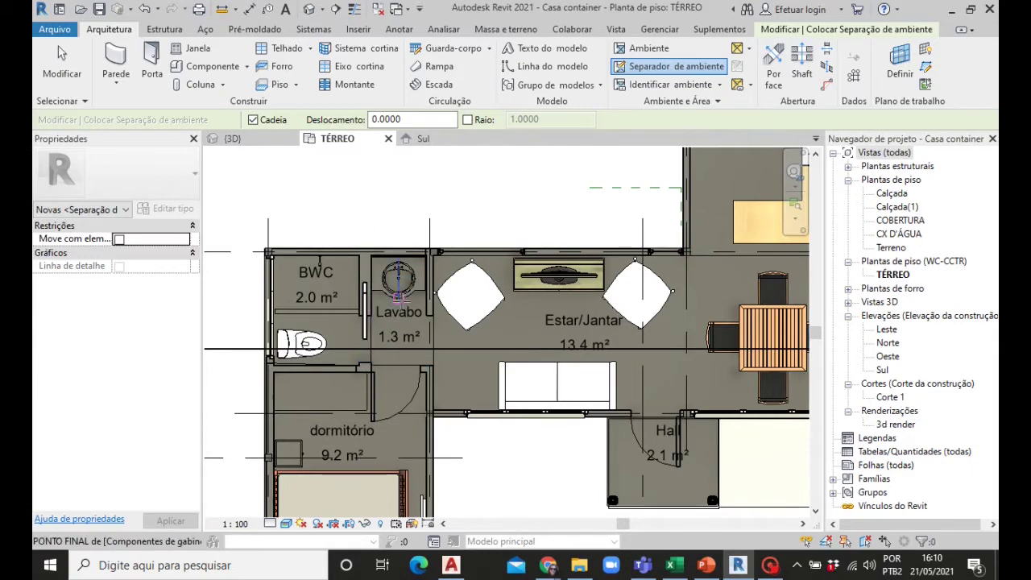
middle_drag(397, 298, 399, 253)
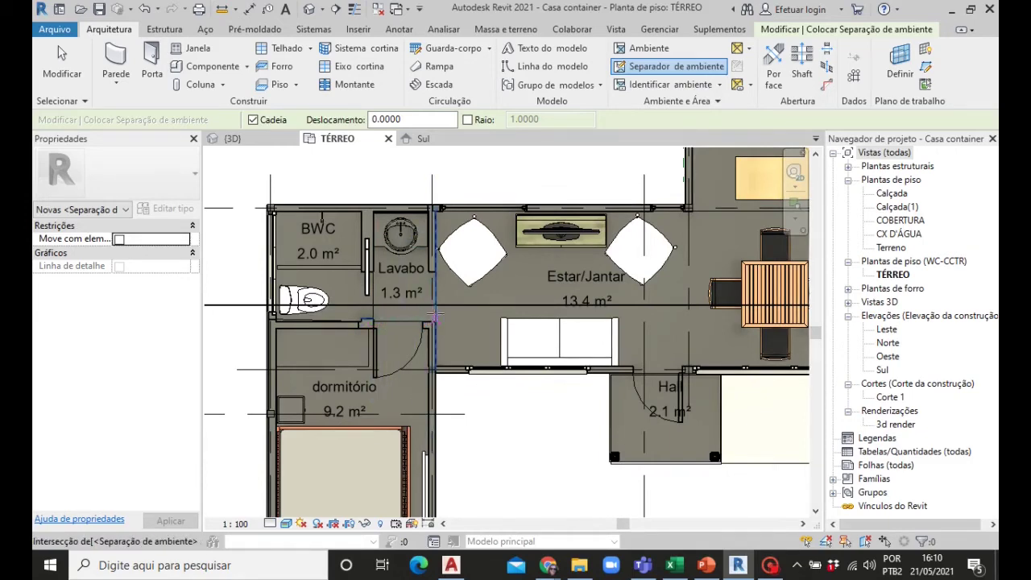
scroll(432, 355, down, 3)
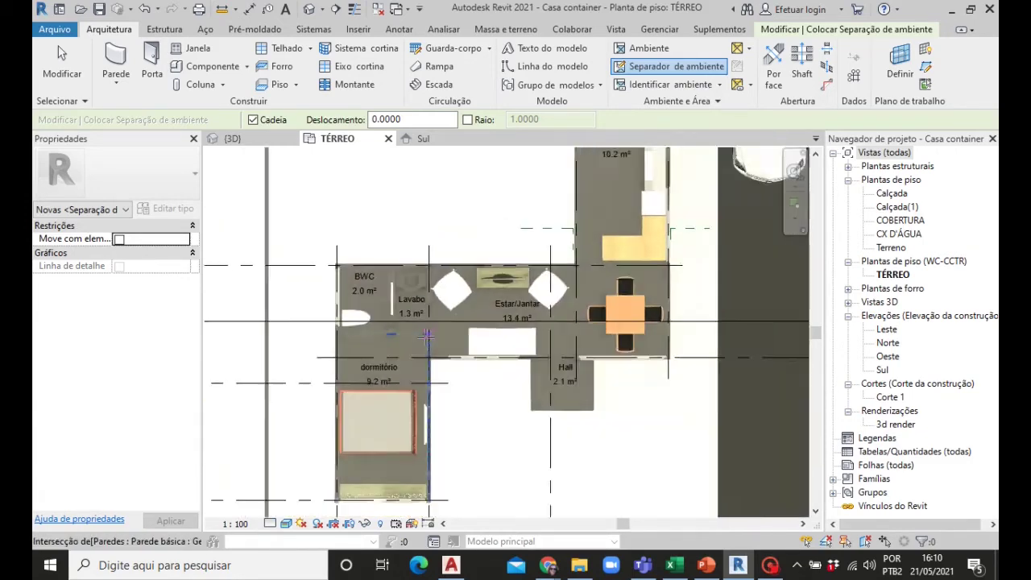
scroll(546, 398, up, 2)
scroll(546, 398, up, 1)
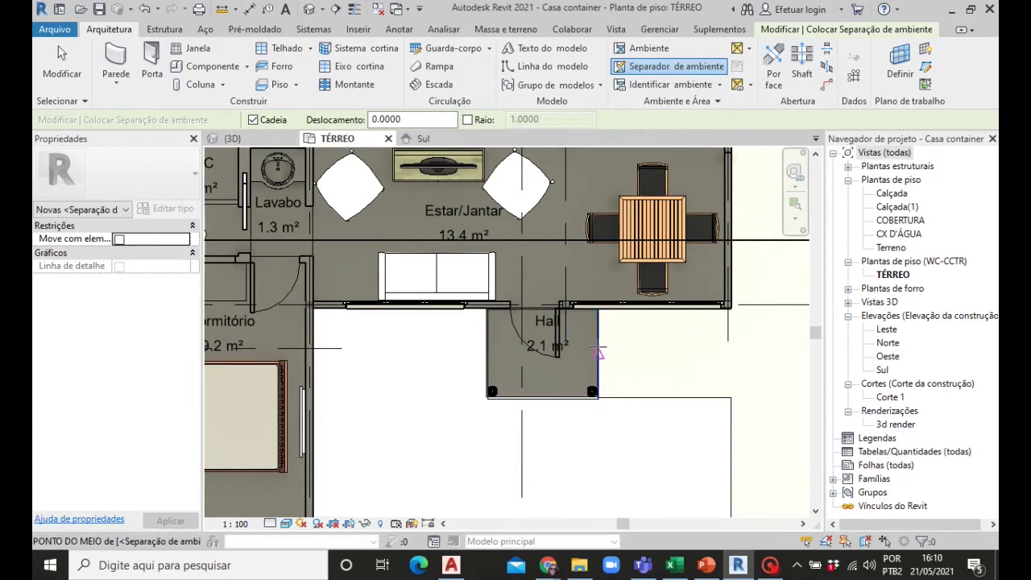
scroll(530, 372, down, 2)
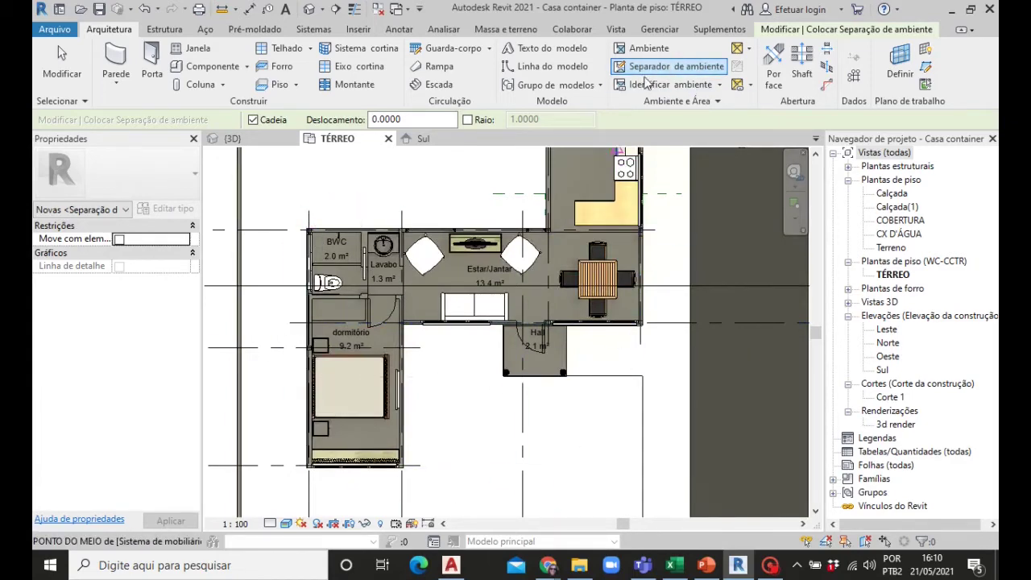
Exit Room Separator and restart Ambiente placement with upper limit TÉRREO and offset 4.0000
key(Escape)
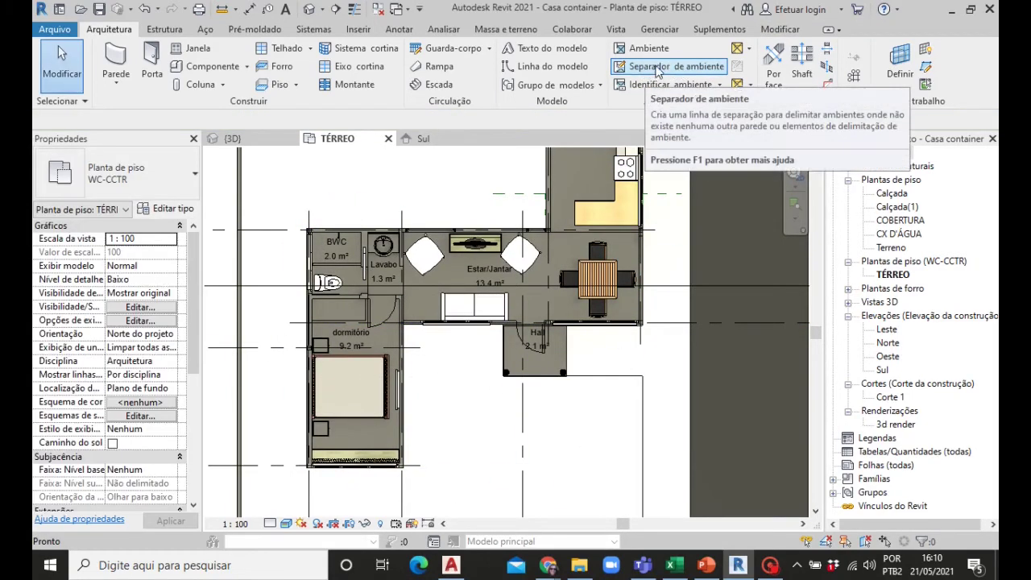
scroll(520, 449, down, 1)
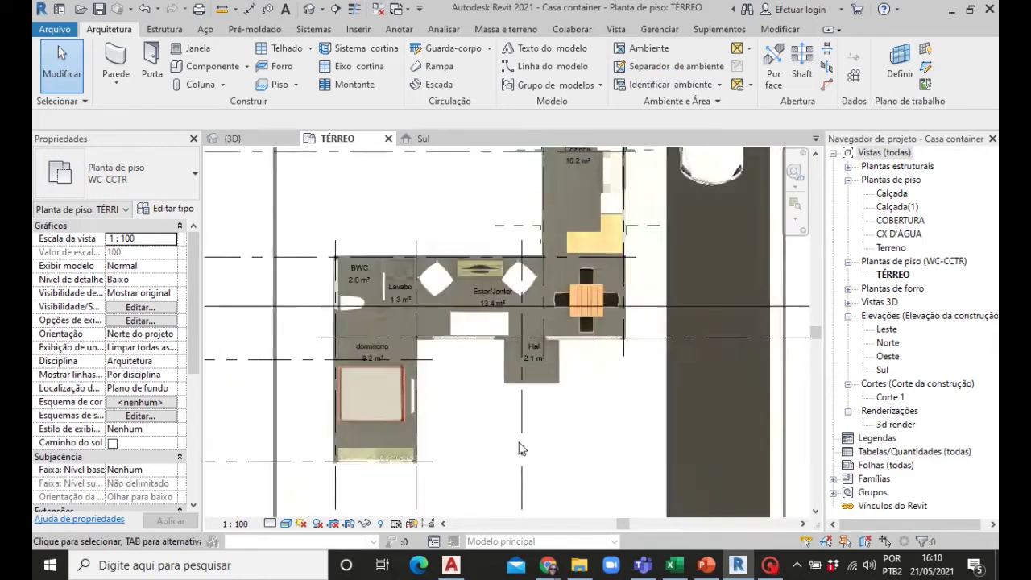
scroll(520, 449, down, 1)
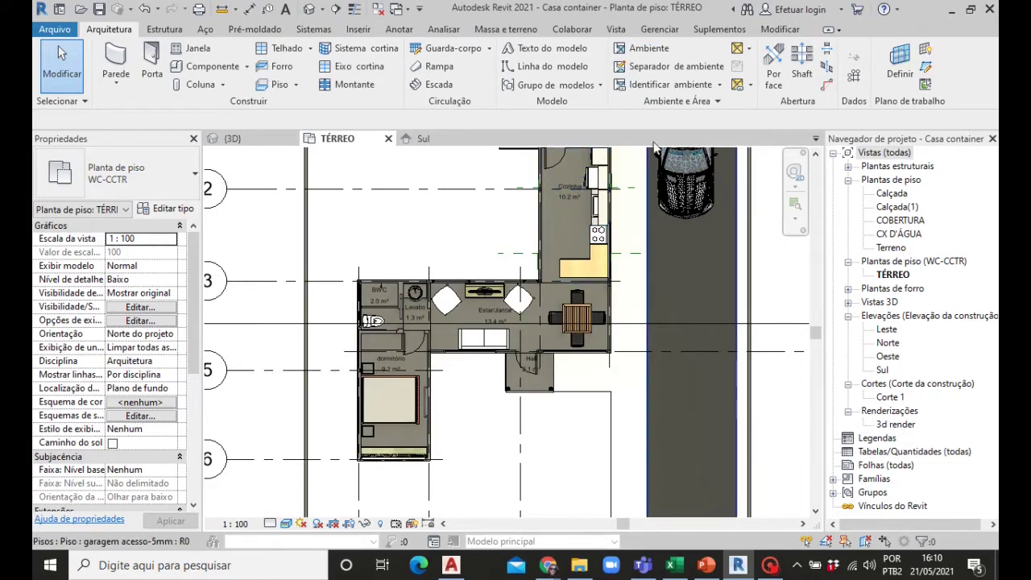
click(637, 47)
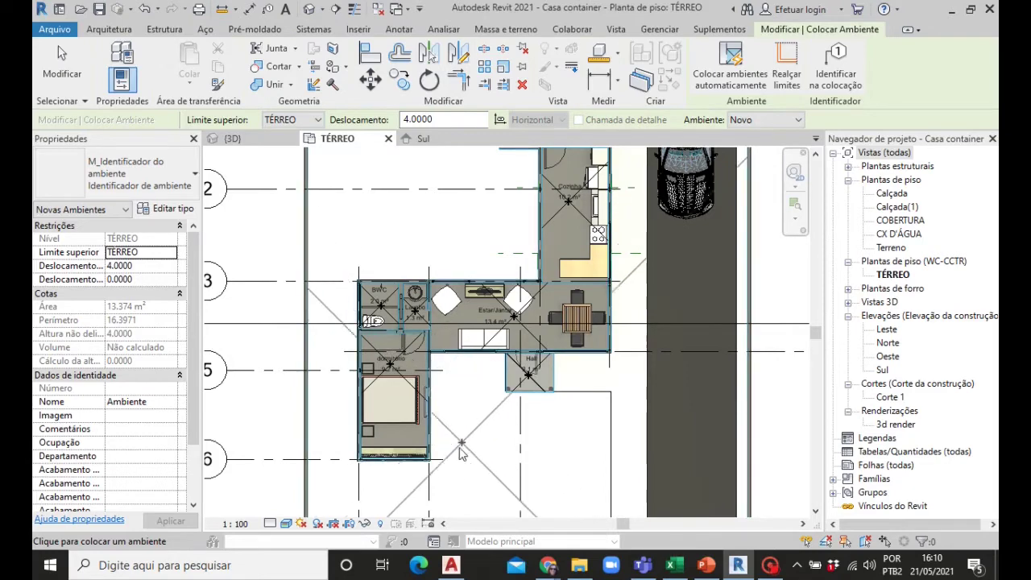
Place a room inside Estar/Jantar, accept the Múltiplos Ambientes warning, and get a 9.2 m² tag
scroll(503, 392, down, 2)
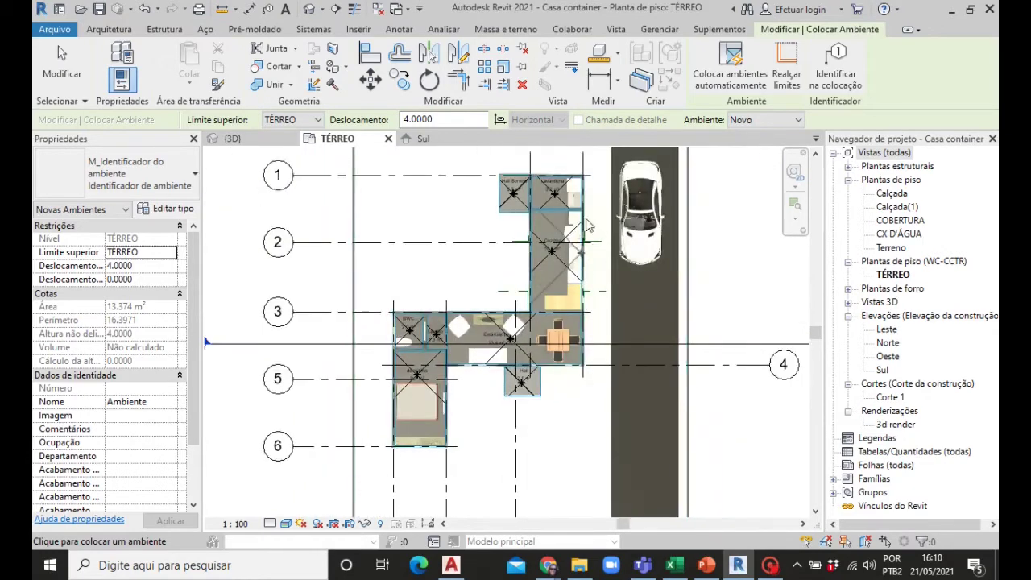
scroll(423, 343, up, 2)
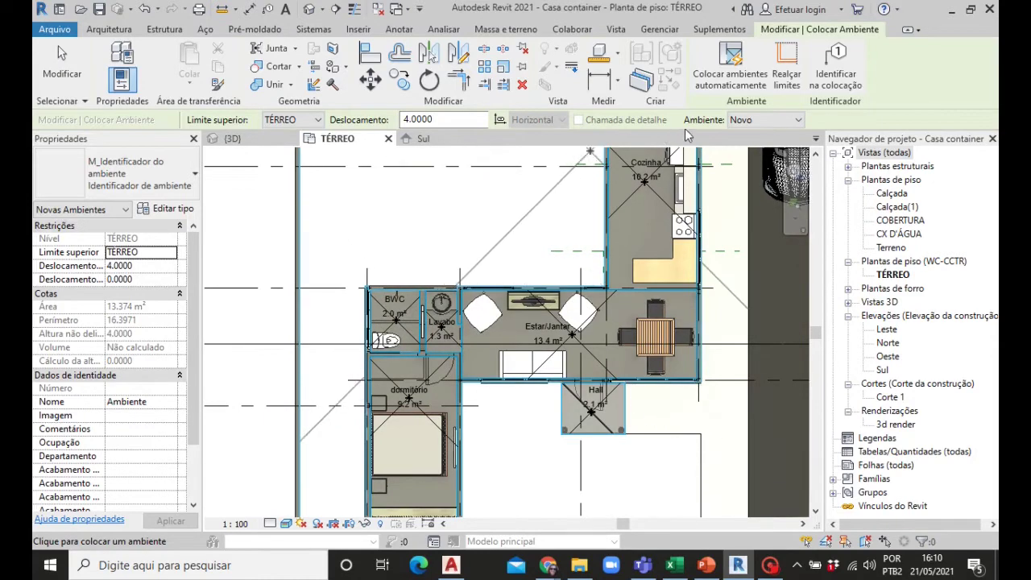
key(Escape)
key(Escape)
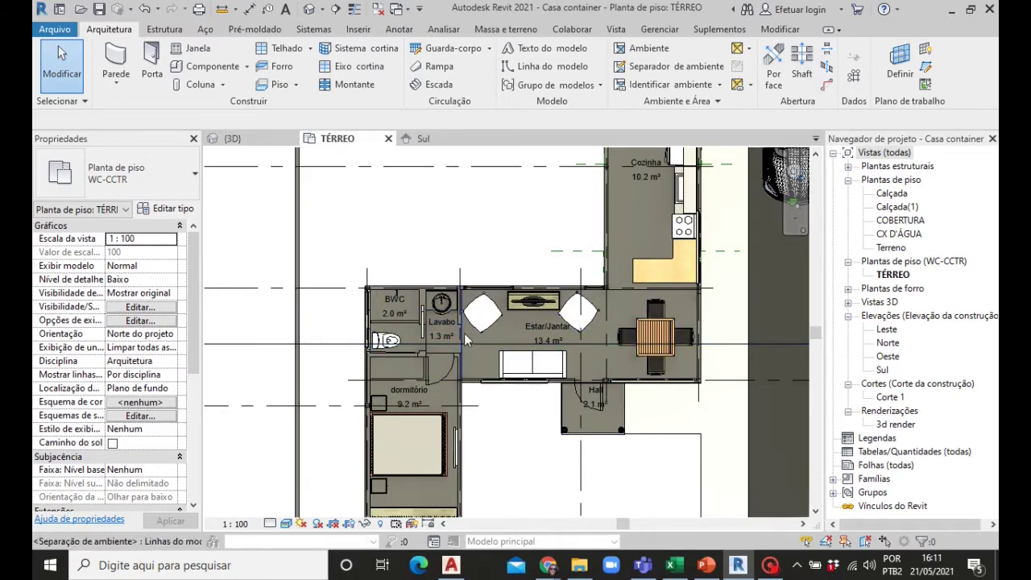
scroll(455, 330, up, 2)
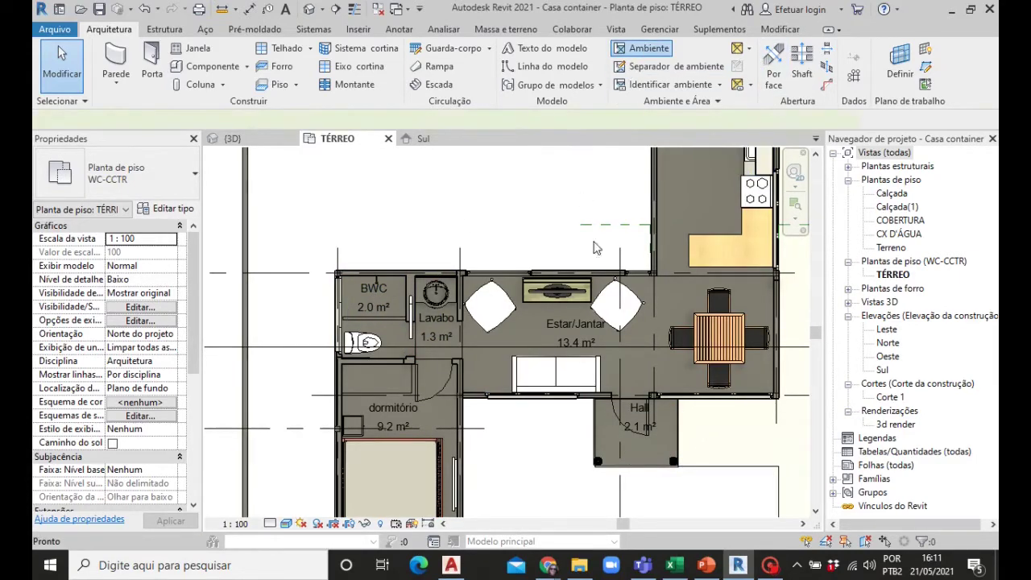
click(683, 336)
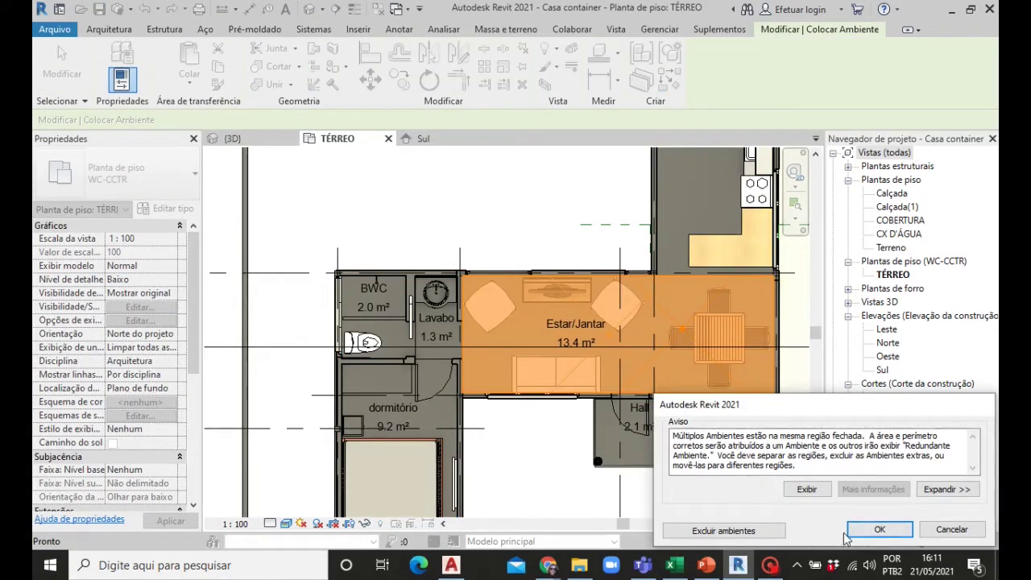
click(879, 530)
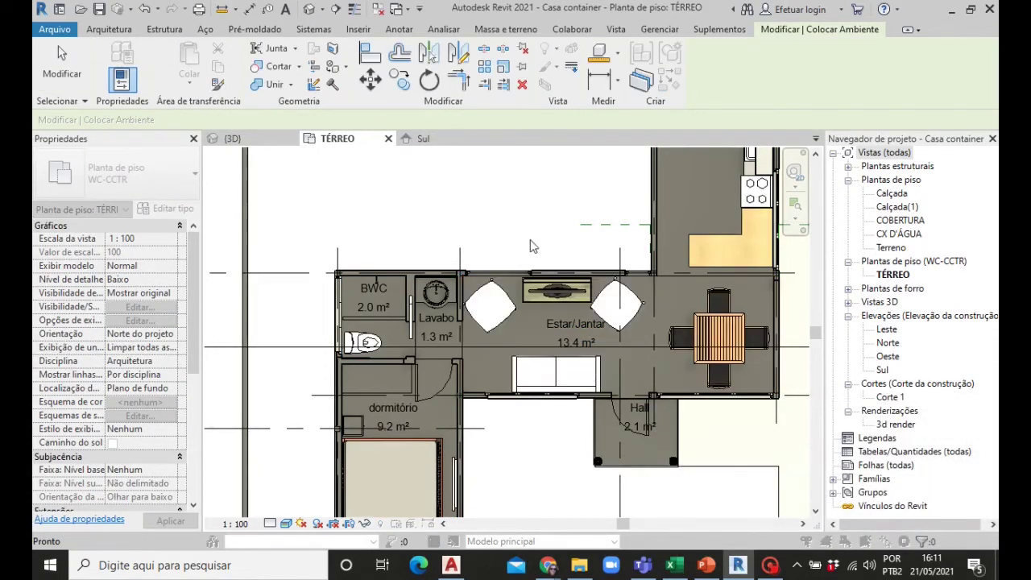
scroll(564, 330, down, 3)
key(Escape)
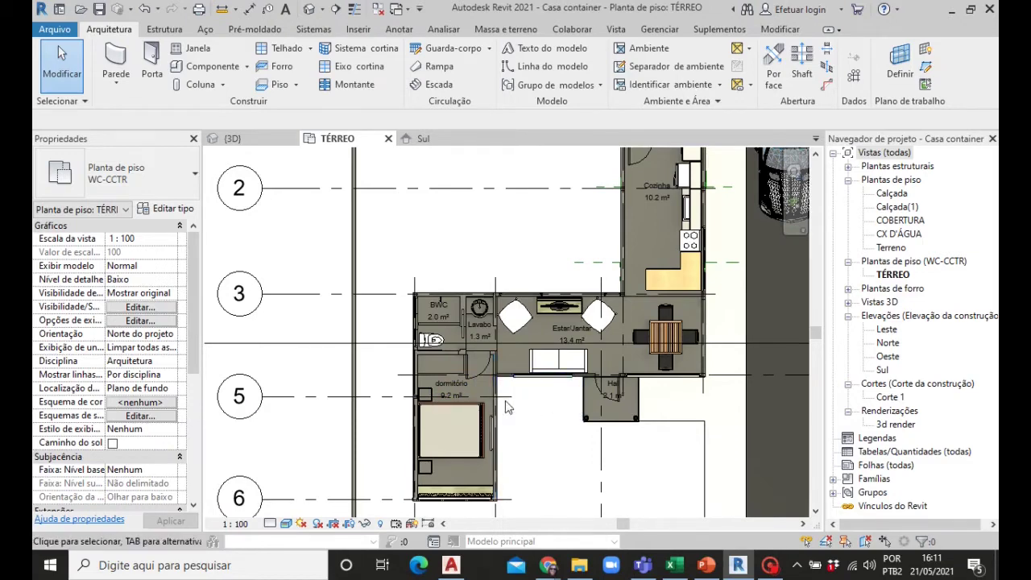
scroll(455, 404, up, 3)
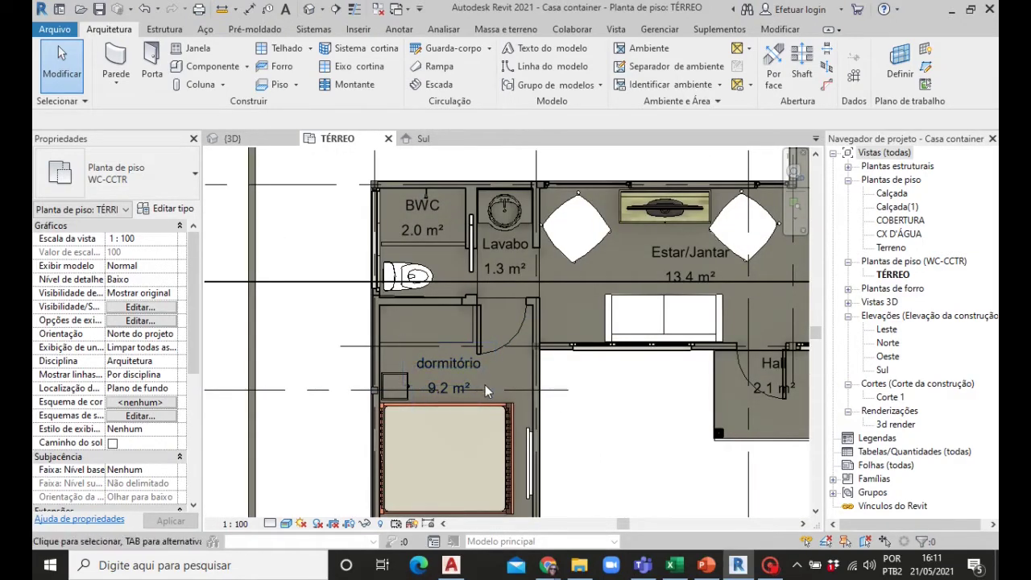
Select the dormitório room tag, trying and cancelling the RT room-tagging command
click(472, 371)
key(r)
key(t)
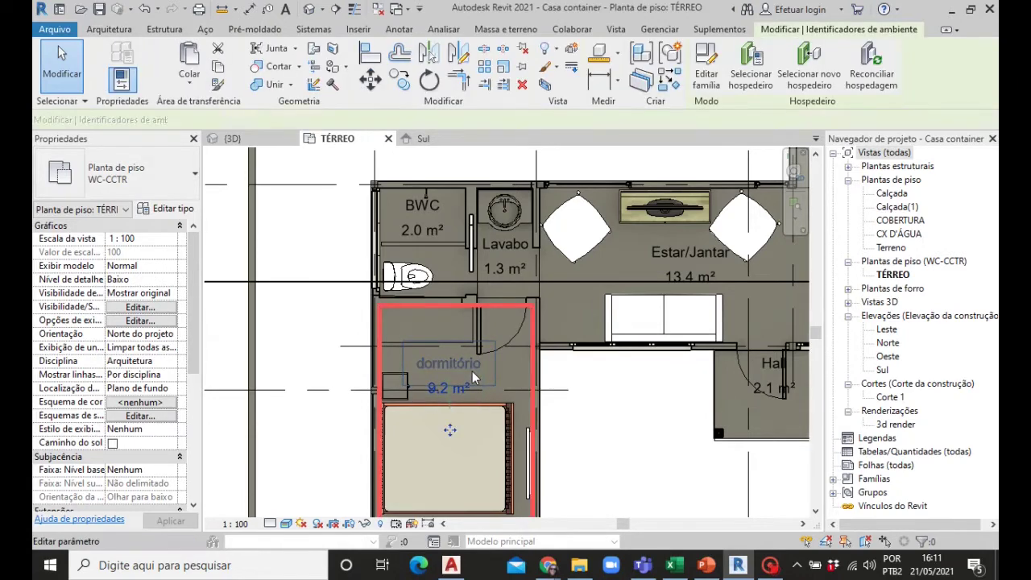
key(Escape)
scroll(496, 390, up, 1)
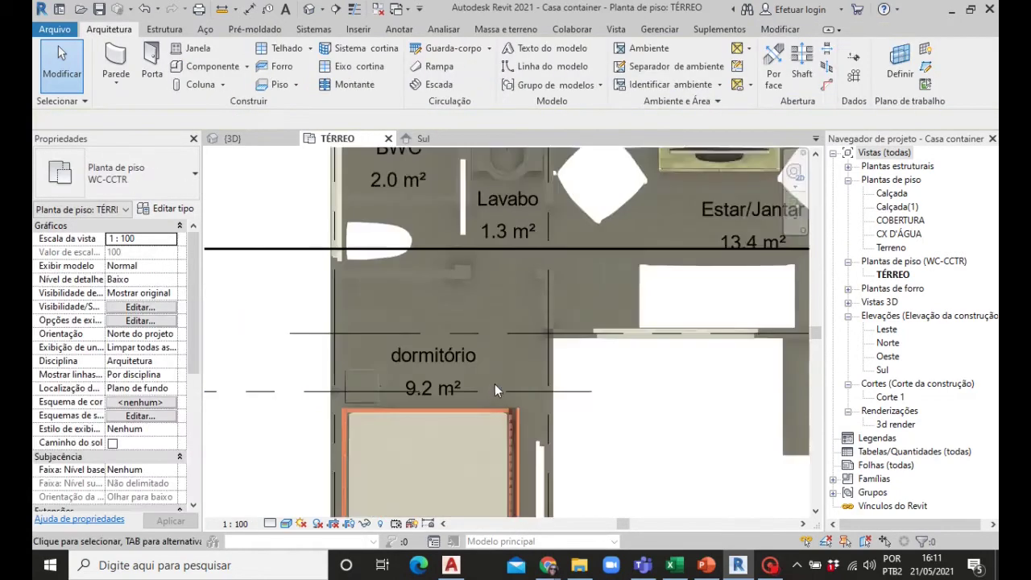
scroll(495, 384, up, 1)
scroll(478, 351, up, 1)
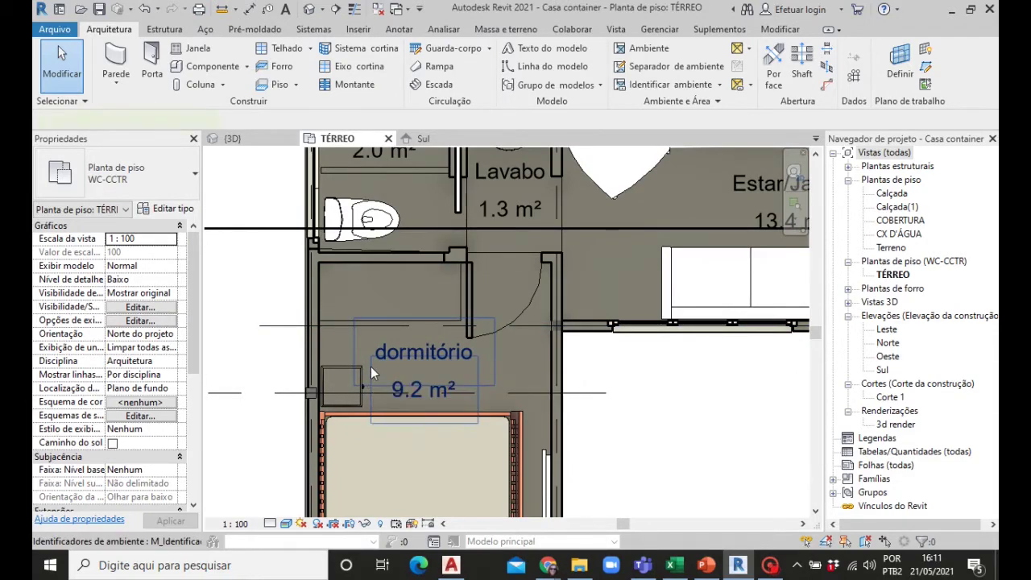
key(r)
key(t)
key(Escape)
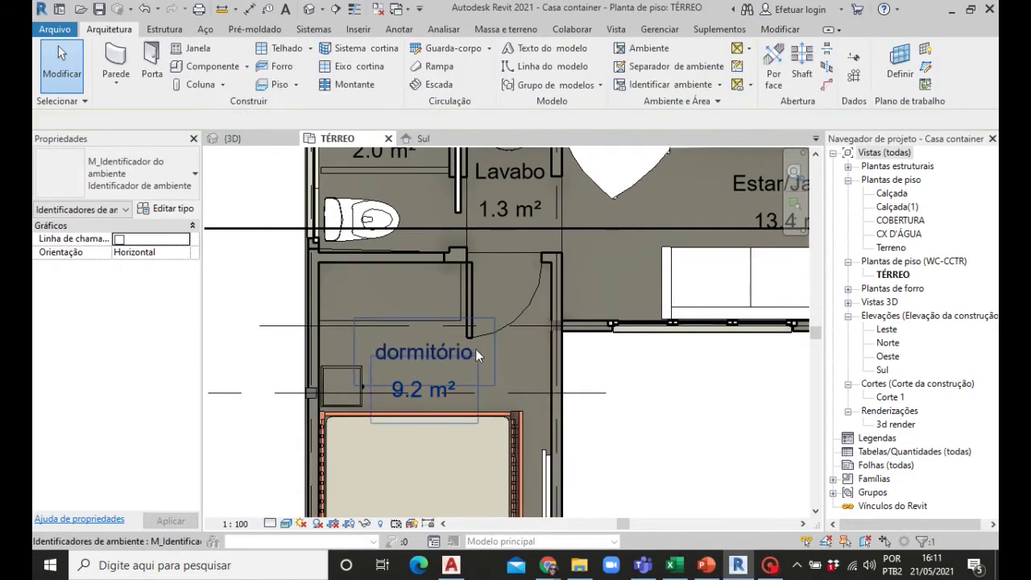
click(454, 357)
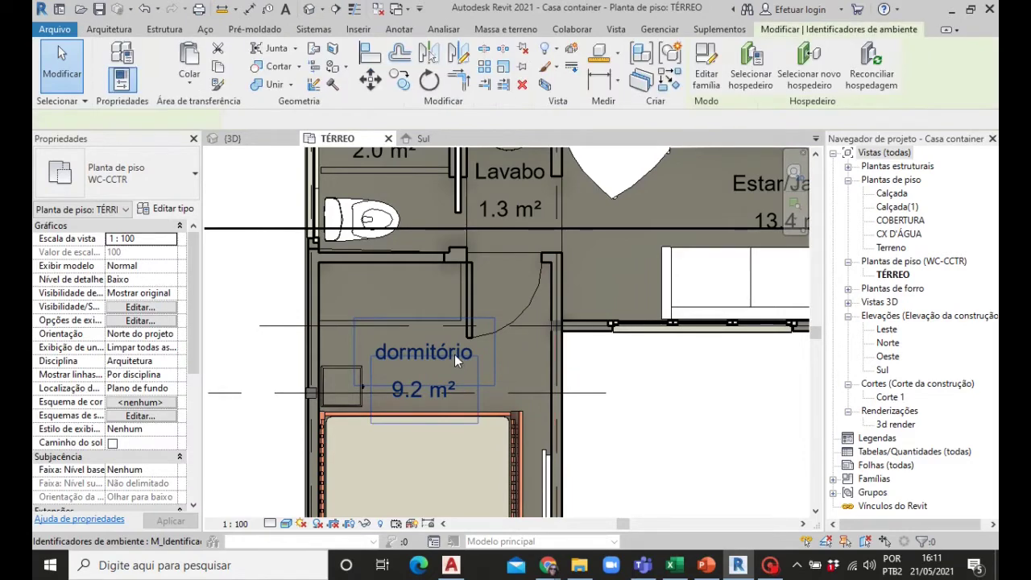
key(Escape)
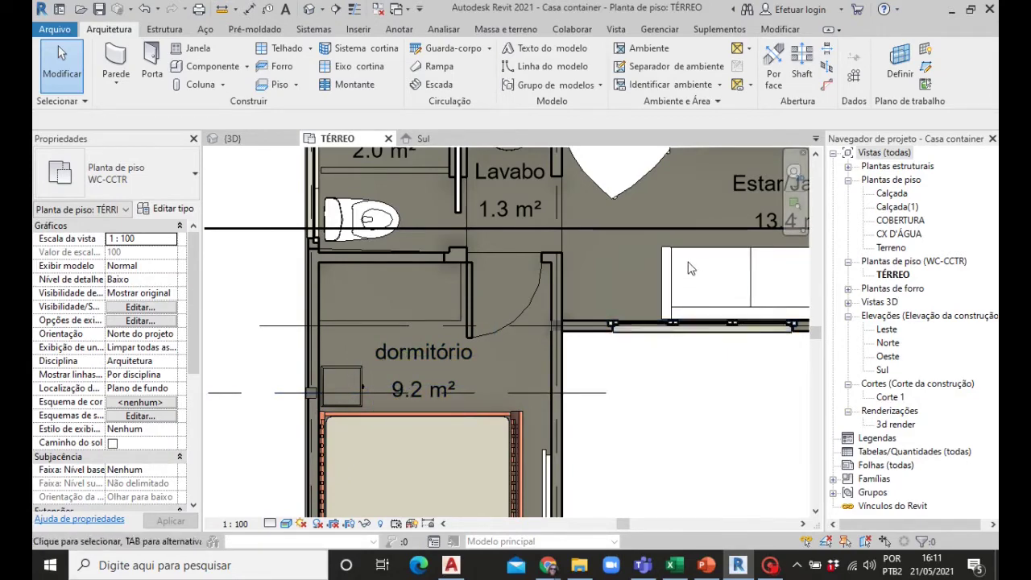
Zoom in and select the Estar/Jantar 13.4 m² room tag
scroll(616, 266, down, 5)
scroll(673, 235, up, 7)
scroll(620, 241, up, 2)
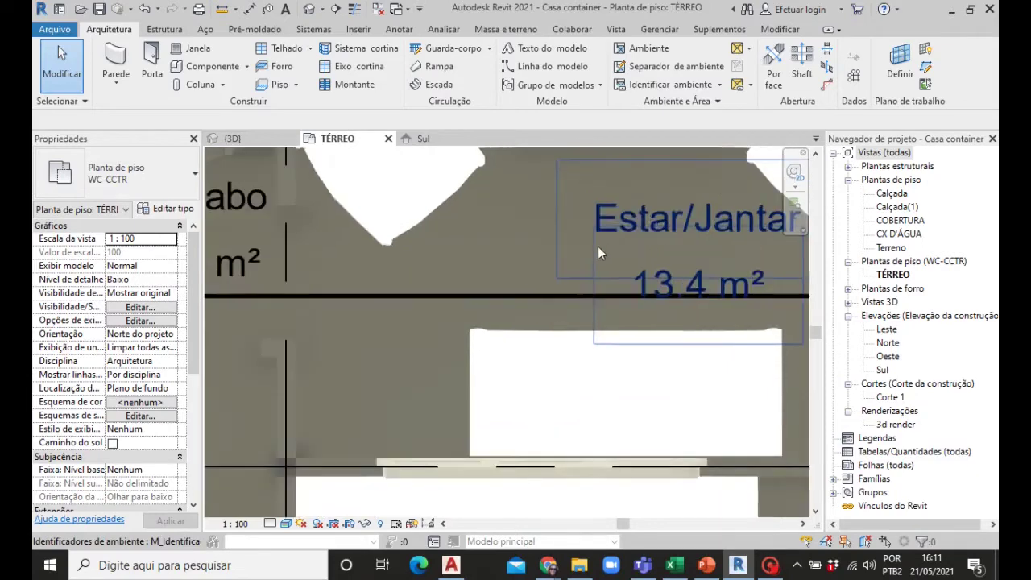
click(596, 226)
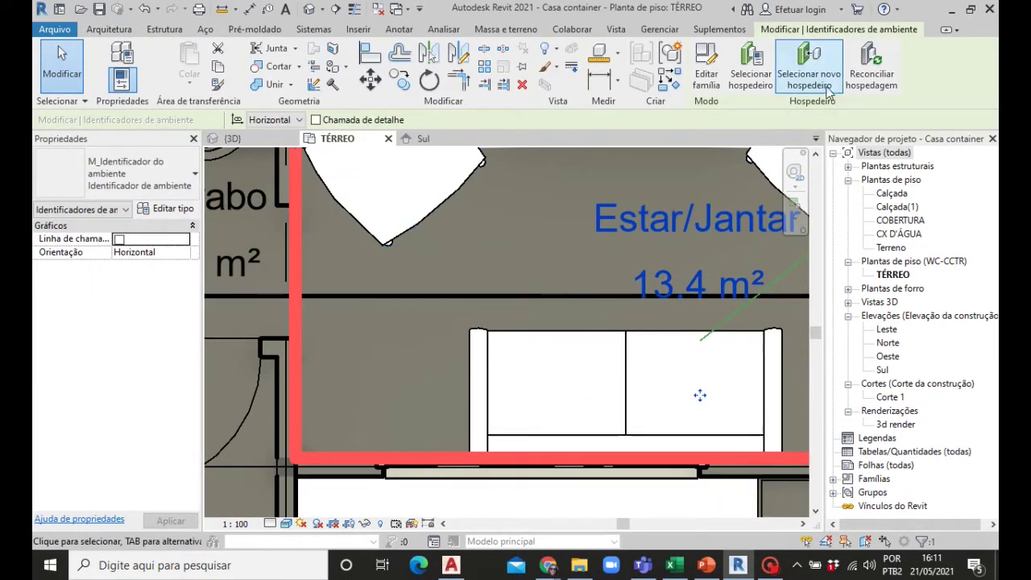
Open M_Identificador do ambiente.rfa for editing and select the Nome do ambiente label
click(712, 84)
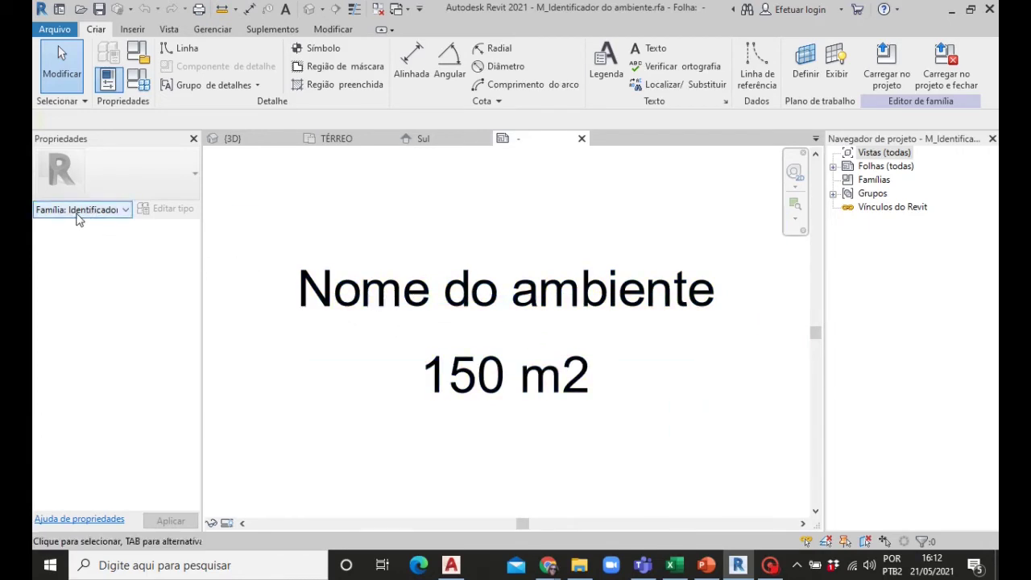
click(78, 213)
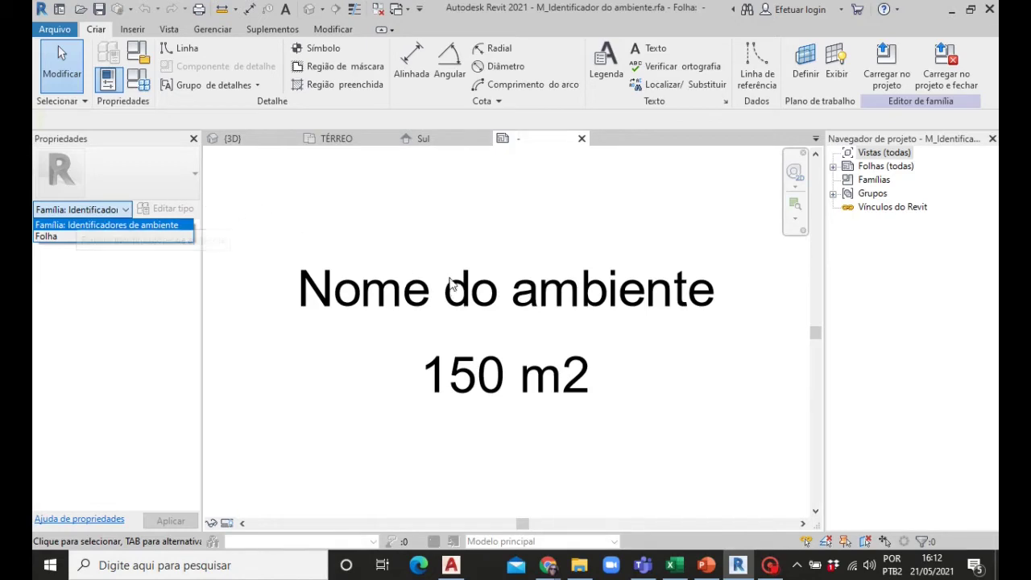
click(455, 297)
click(619, 287)
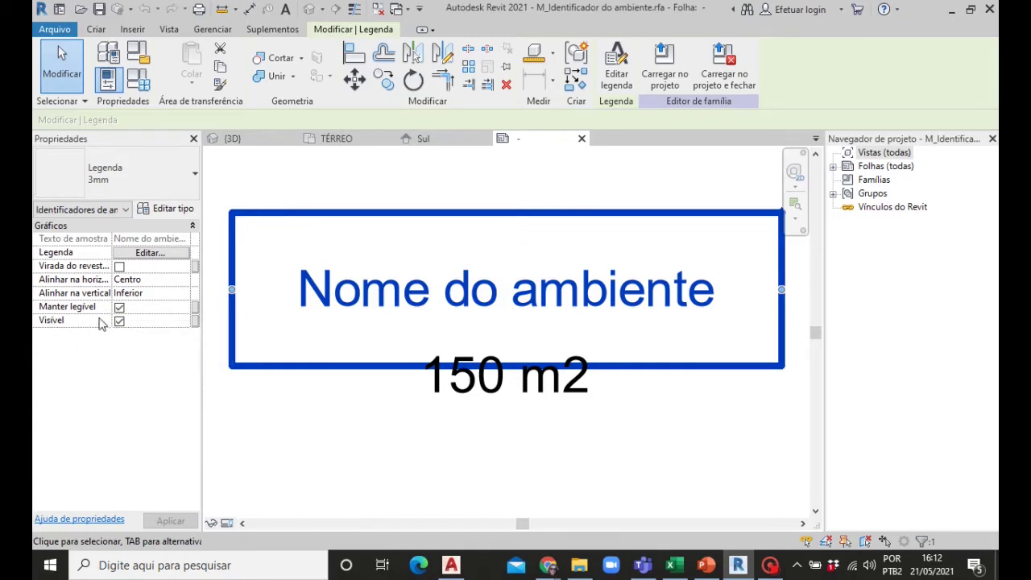
Confirm the label uses the Nome parameter and view the 3mm type properties (Arial, 1.5000 mm)
click(149, 254)
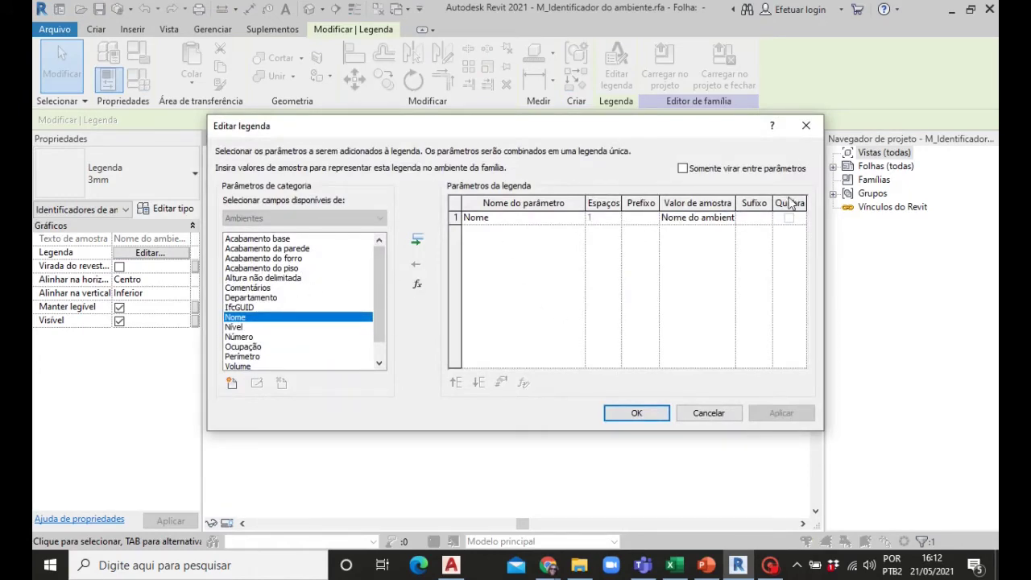
click(636, 413)
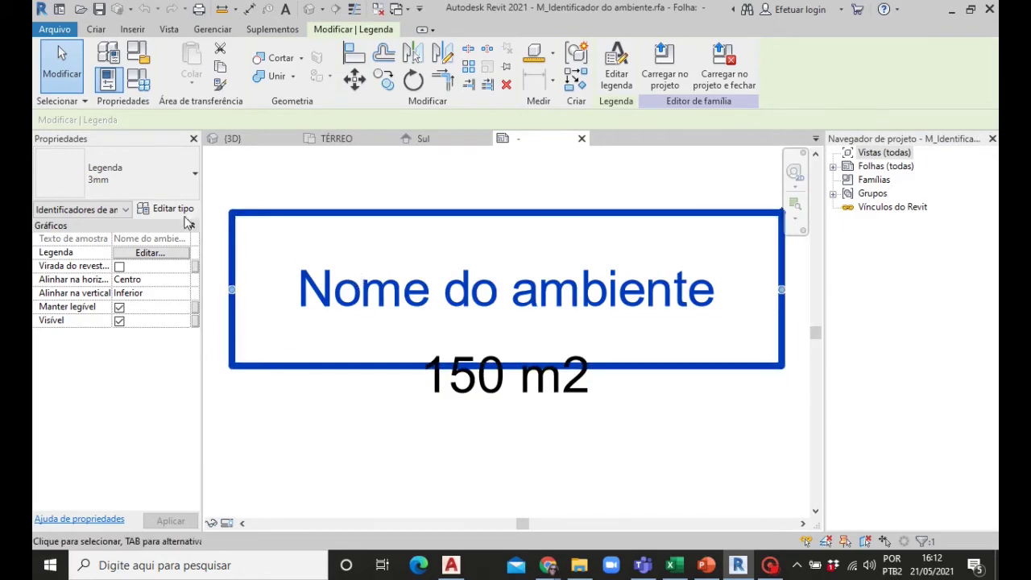
click(165, 211)
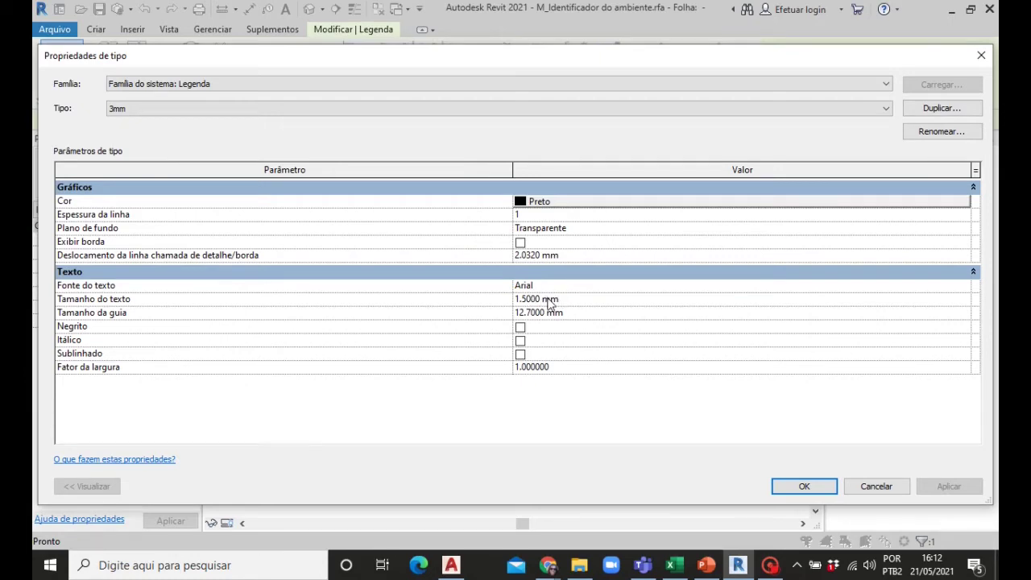
Close the type properties and move the Nome do ambiente label away and back into place
click(804, 486)
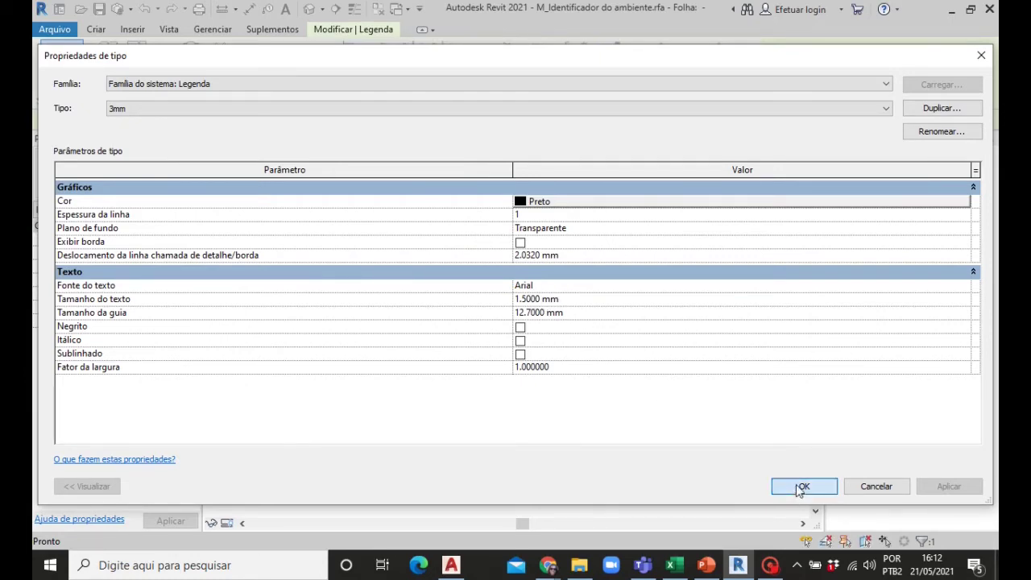
drag(783, 299, 699, 295)
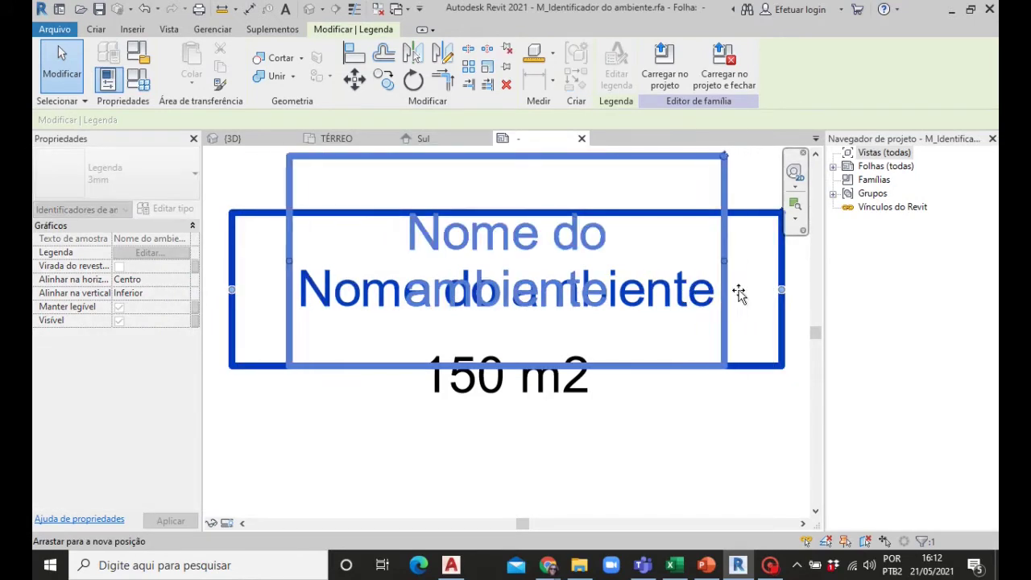
drag(699, 295, 782, 299)
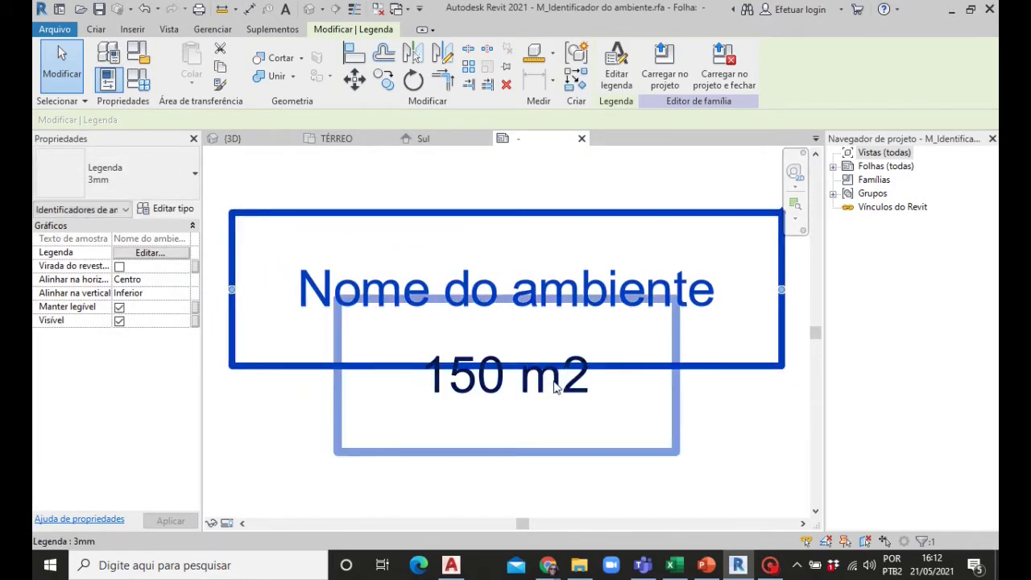
Check the 150 m2 label's type settings, keeping its text colour Preto (black)
click(561, 380)
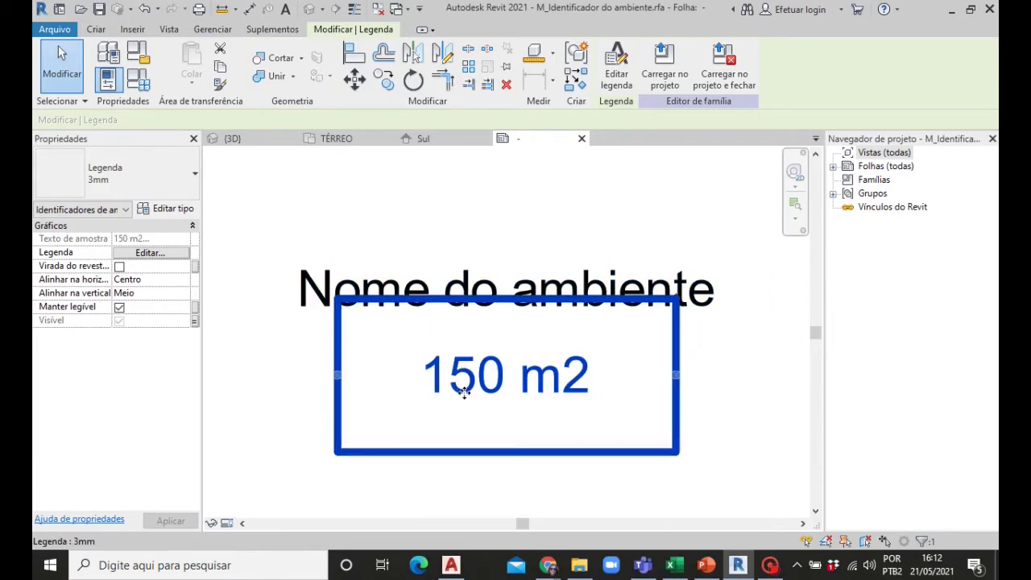
click(163, 216)
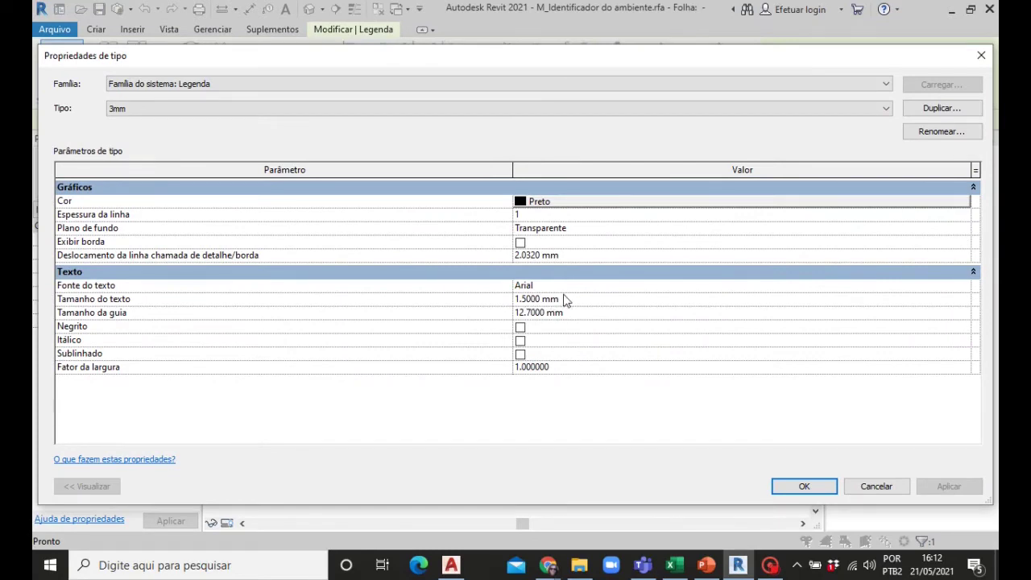
click(536, 202)
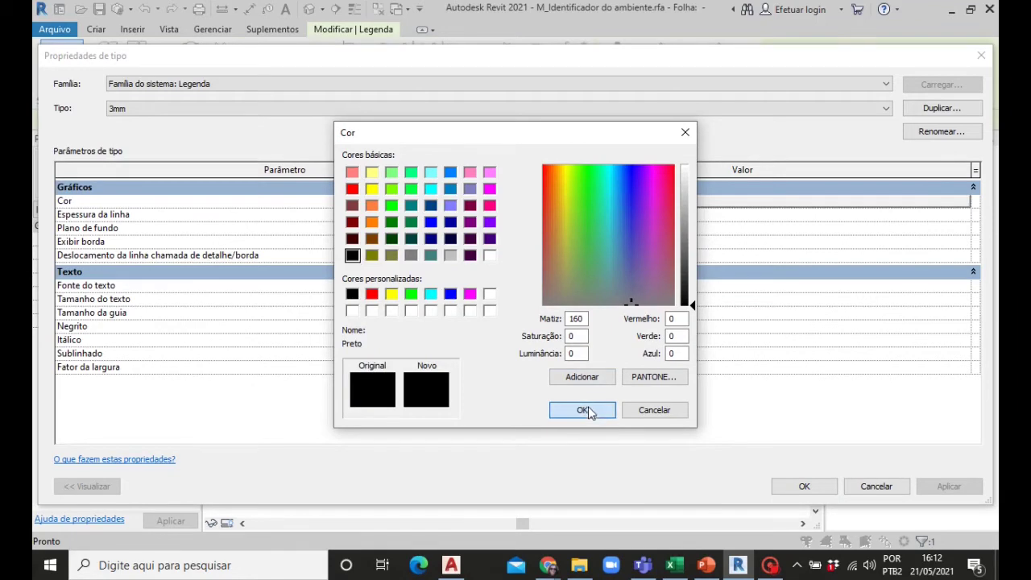
click(588, 408)
click(786, 487)
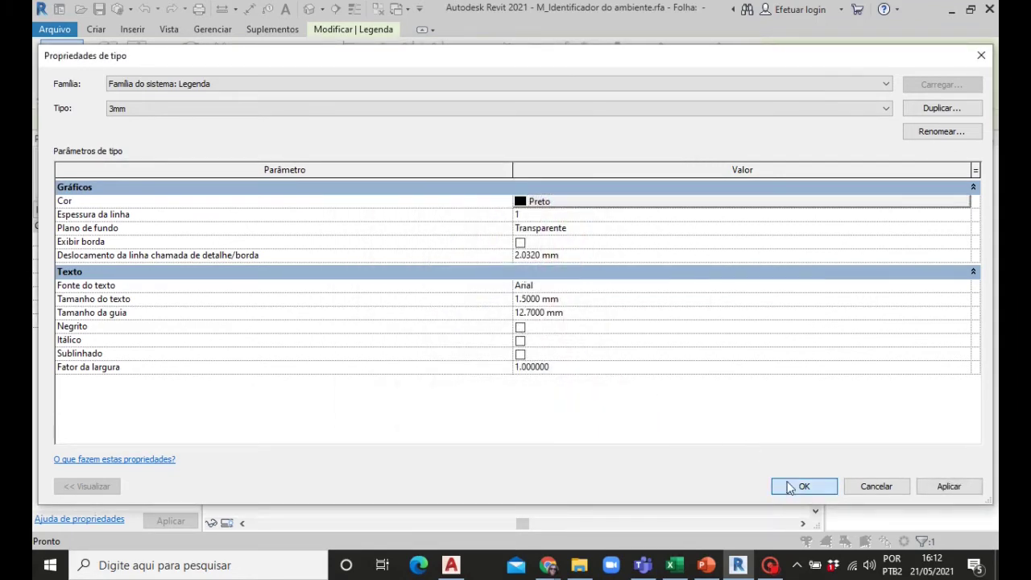
click(724, 352)
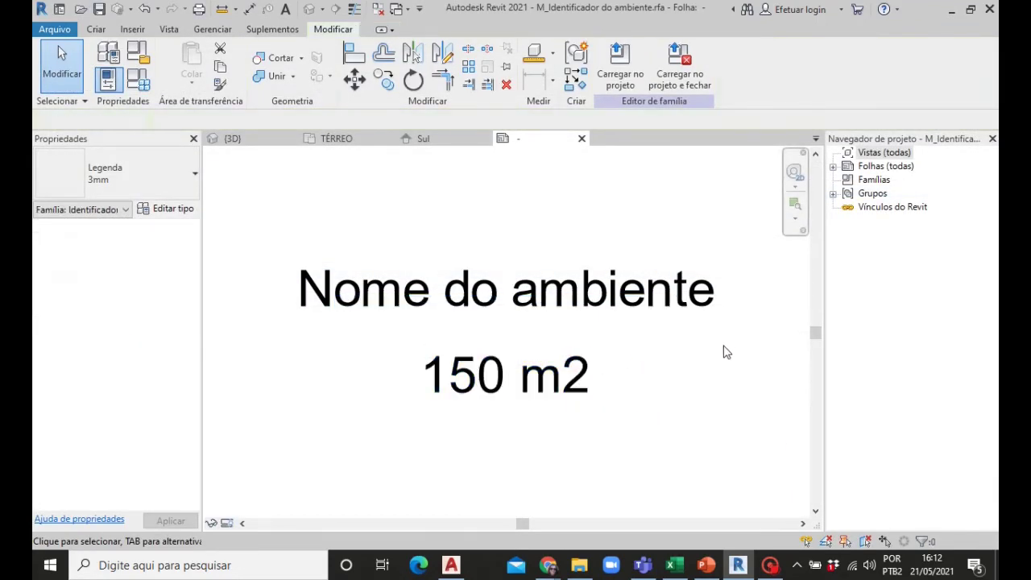
Close M_Identificador do ambiente.rfa without saving (Não) and return to the TÉRREO plan
click(656, 330)
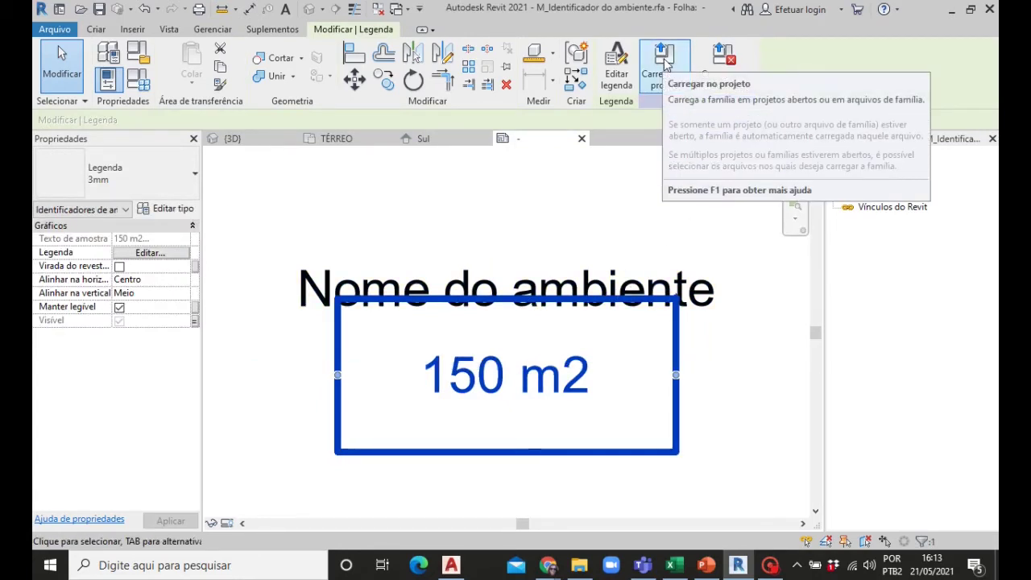
click(739, 415)
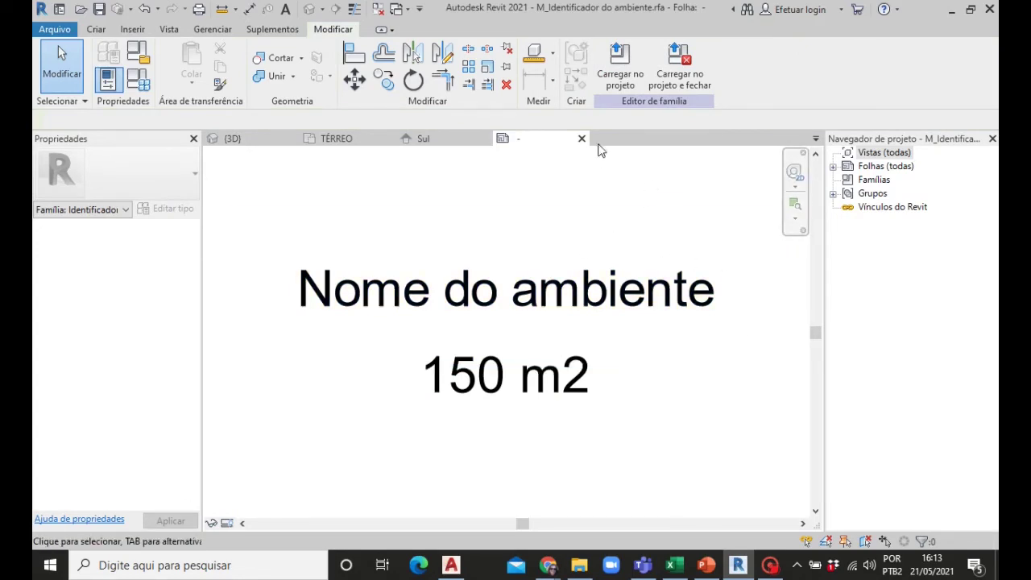
click(582, 138)
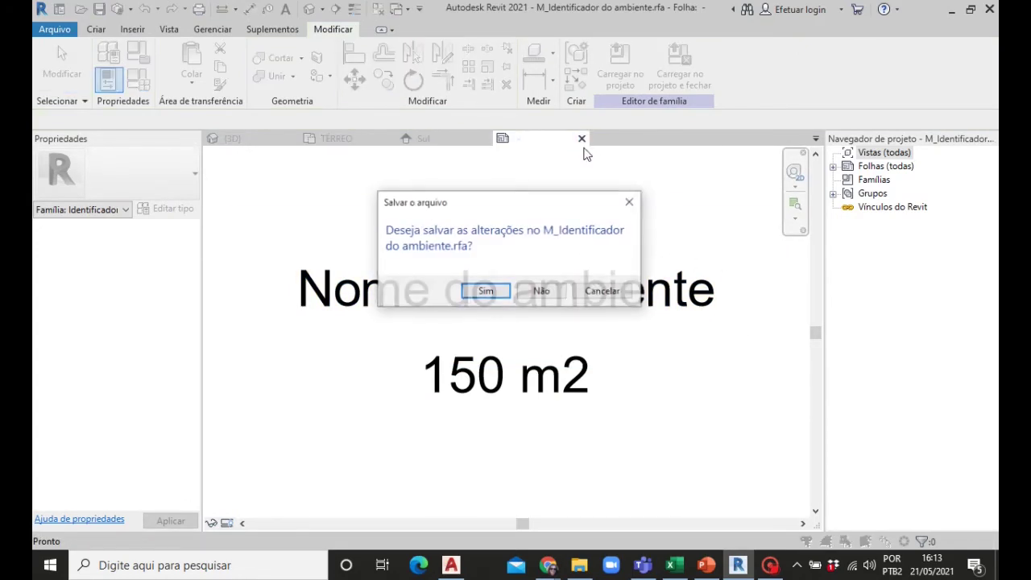
click(542, 293)
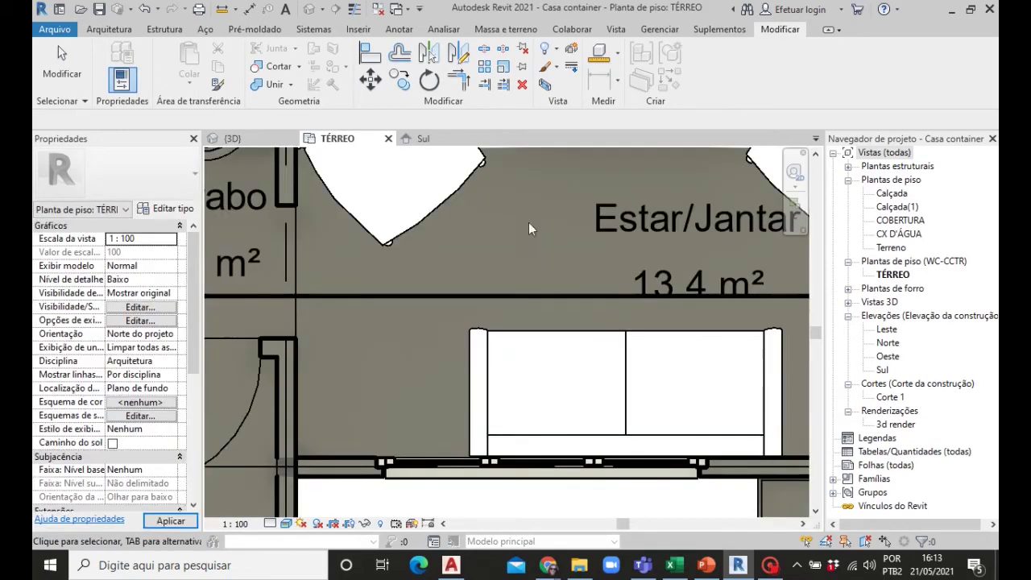
scroll(499, 322, down, 3)
scroll(562, 315, down, 2)
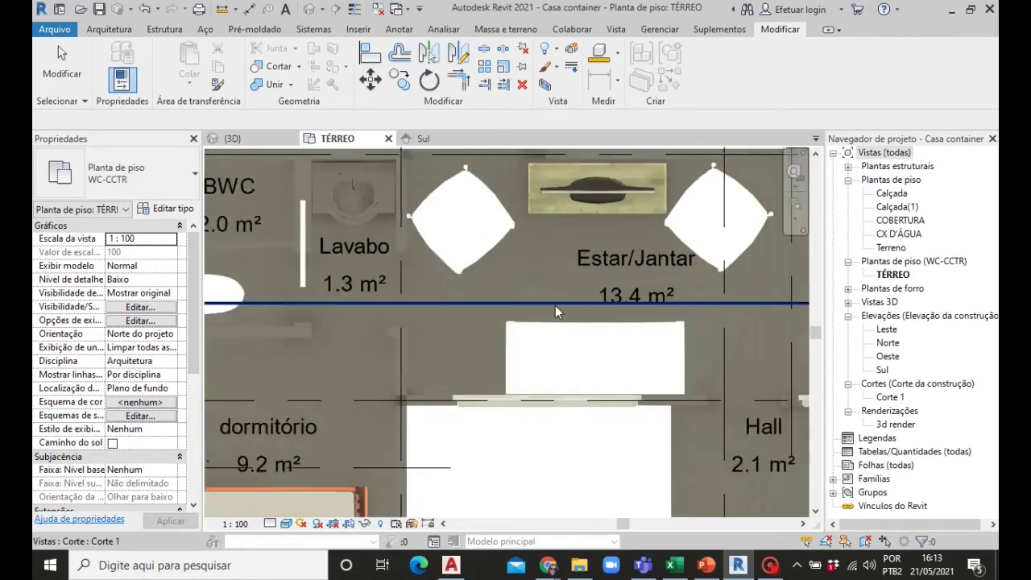
scroll(575, 290, down, 2)
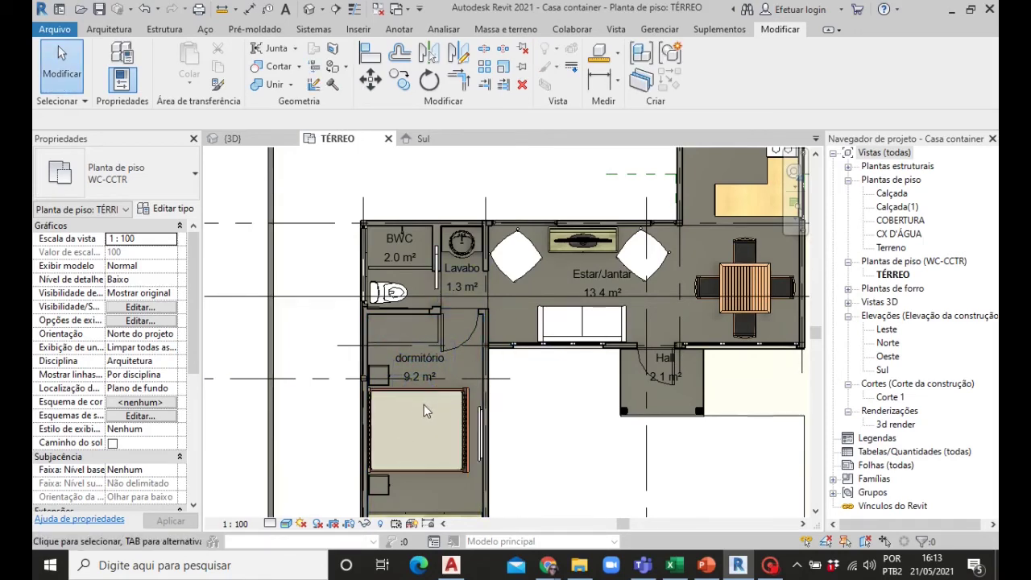
scroll(412, 391, up, 3)
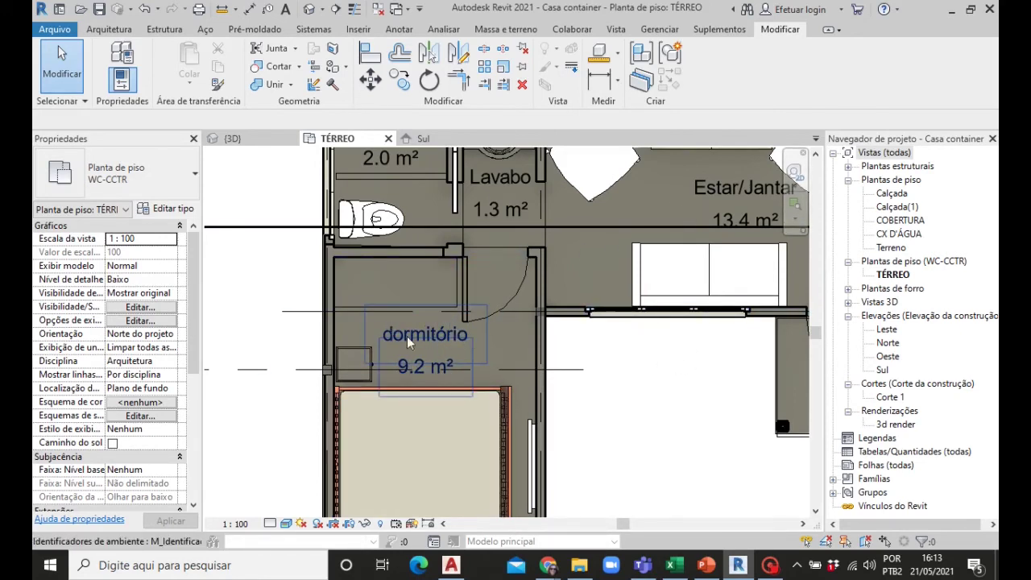
click(695, 182)
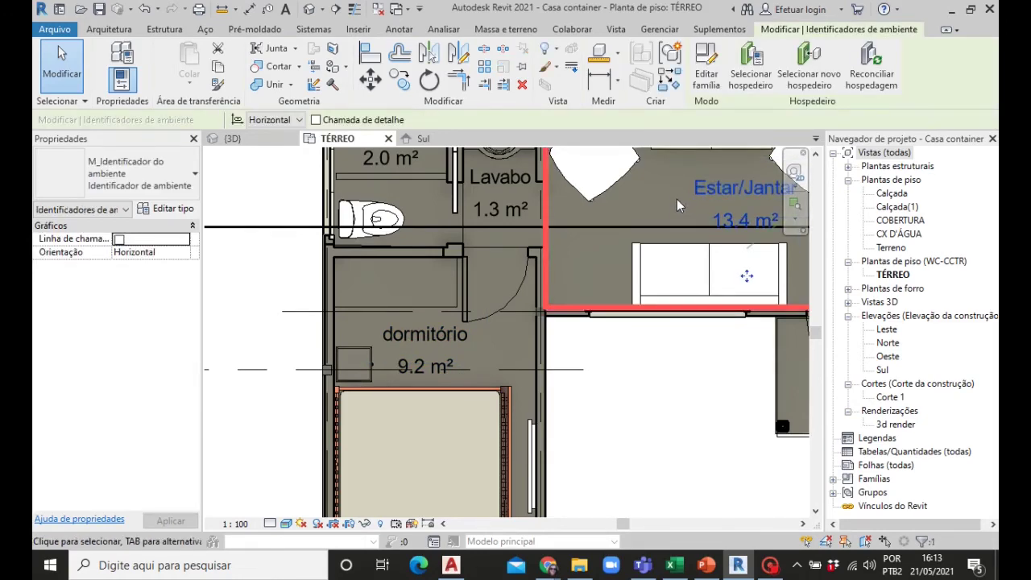
key(Escape)
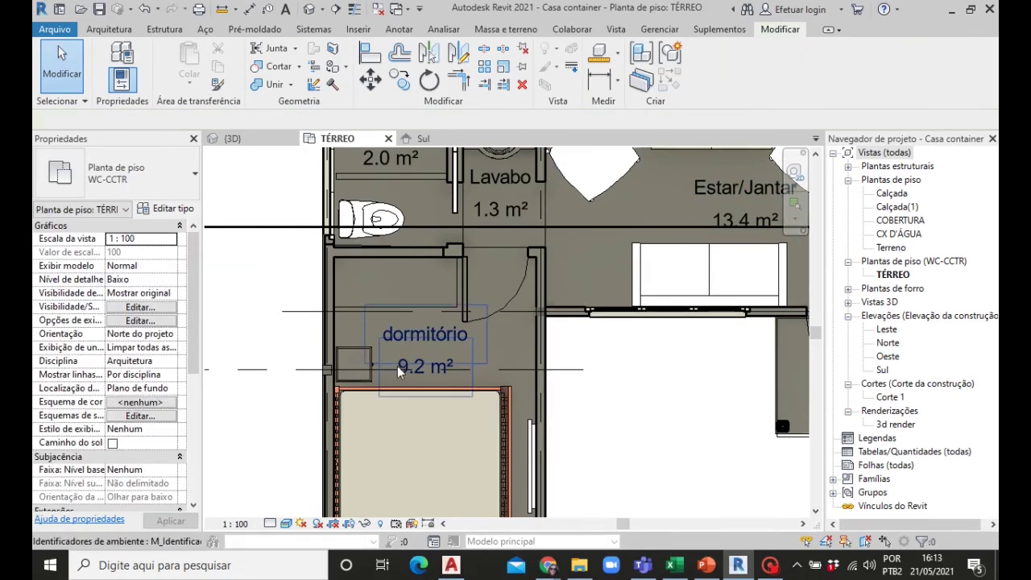
scroll(397, 365, down, 2)
scroll(474, 323, down, 1)
scroll(474, 323, down, 2)
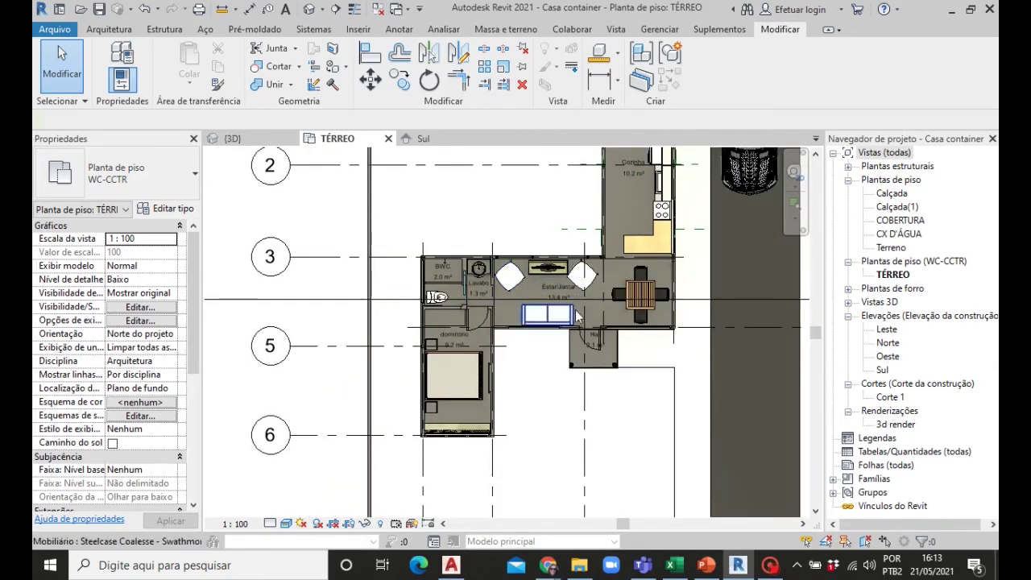
scroll(554, 309, up, 2)
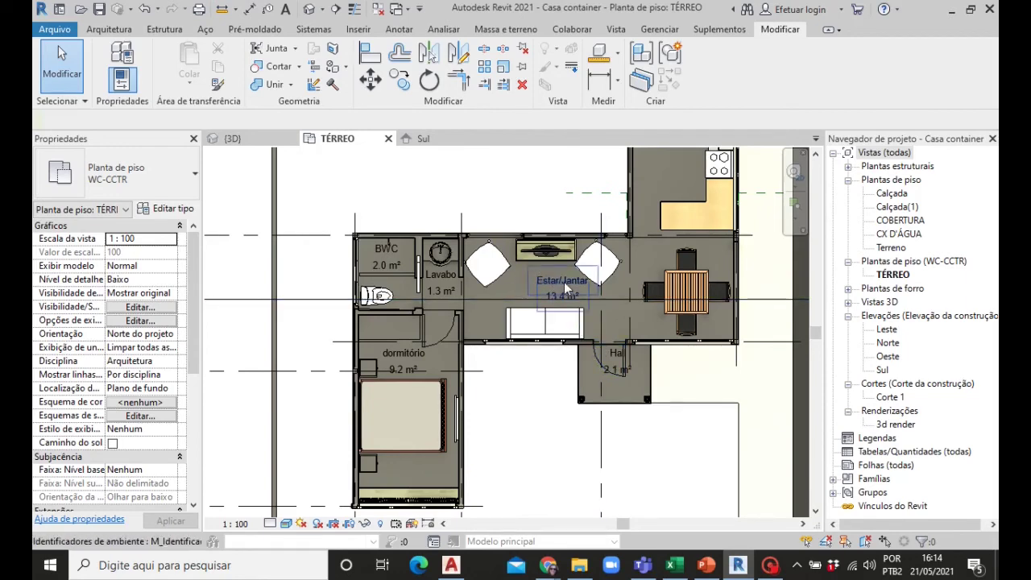
scroll(383, 356, down, 2)
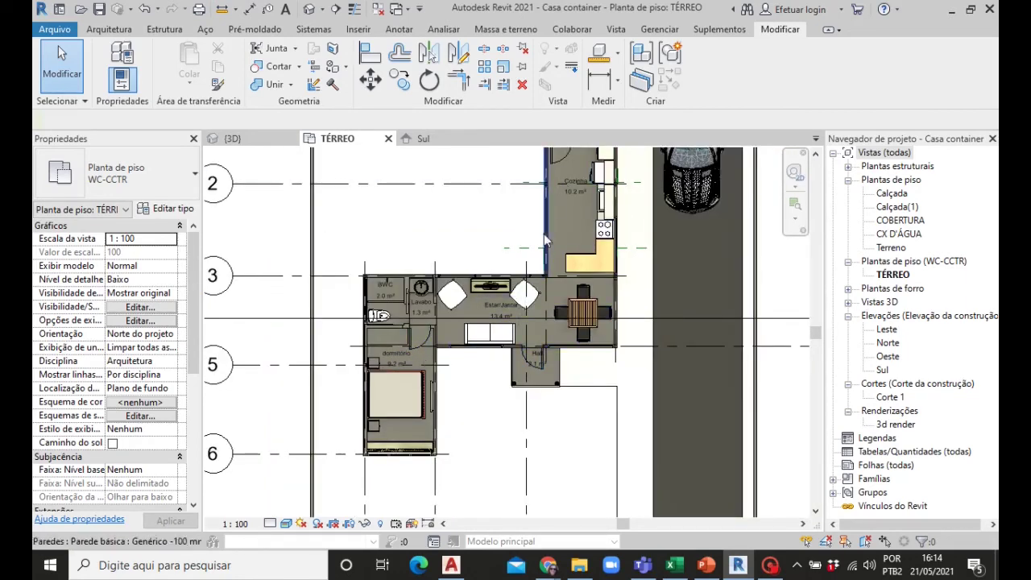
scroll(460, 335, down, 1)
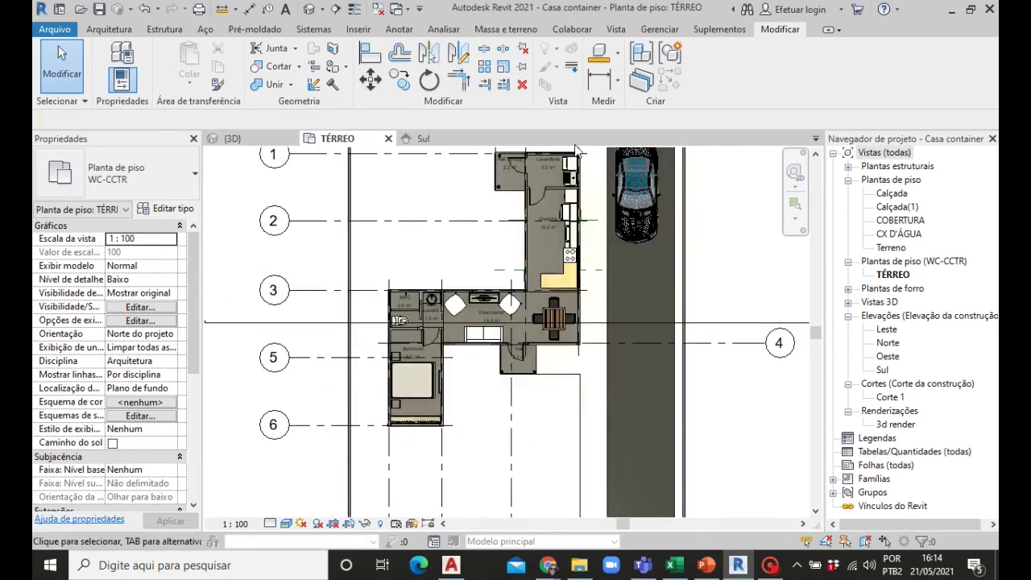
scroll(503, 200, down, 1)
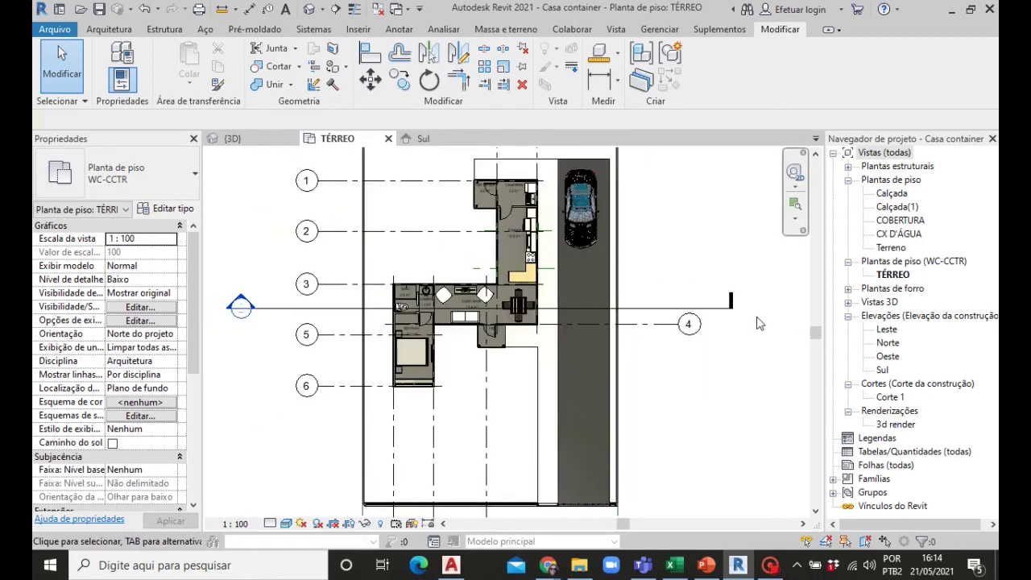